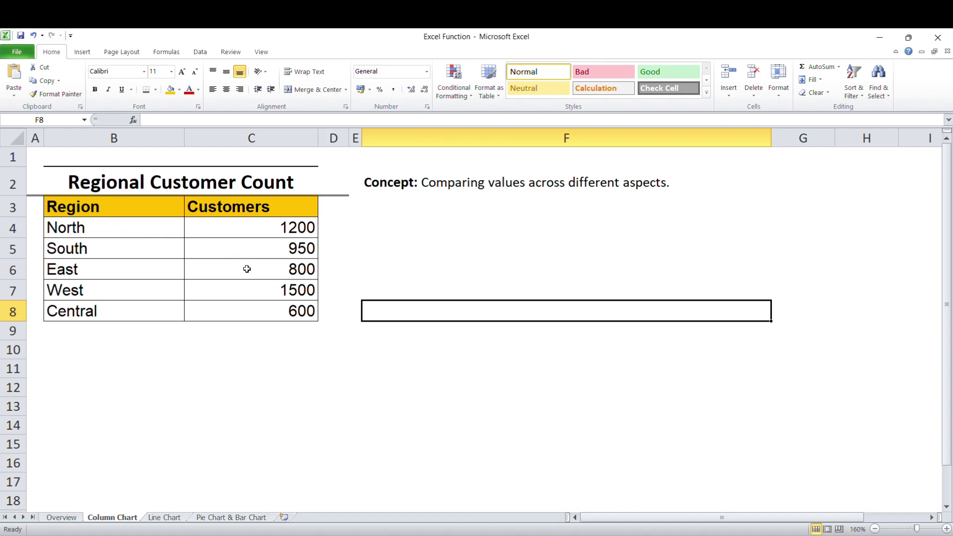
Examine the Region and Customers columns of the Regional Customer Count table and the concept note beside it.
drag(99, 208, 257, 310)
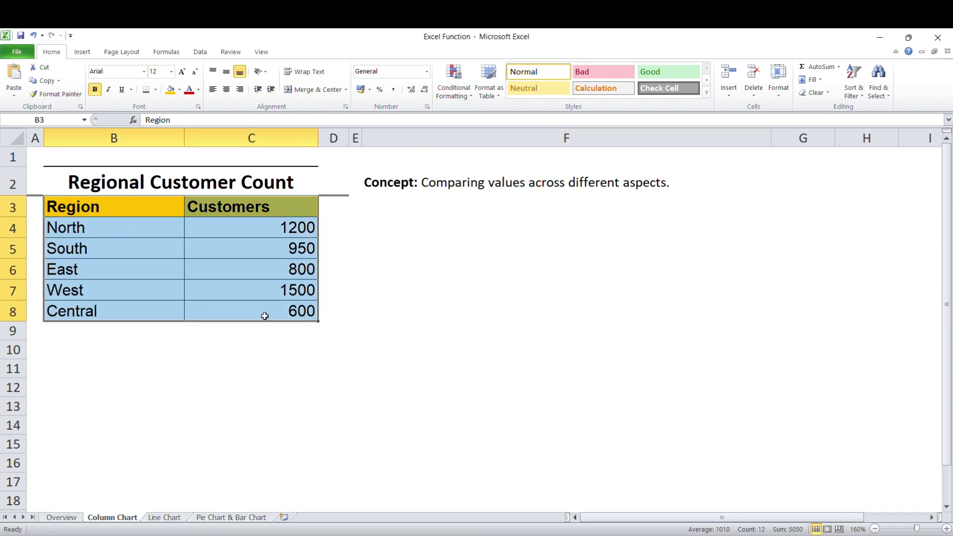
click(87, 209)
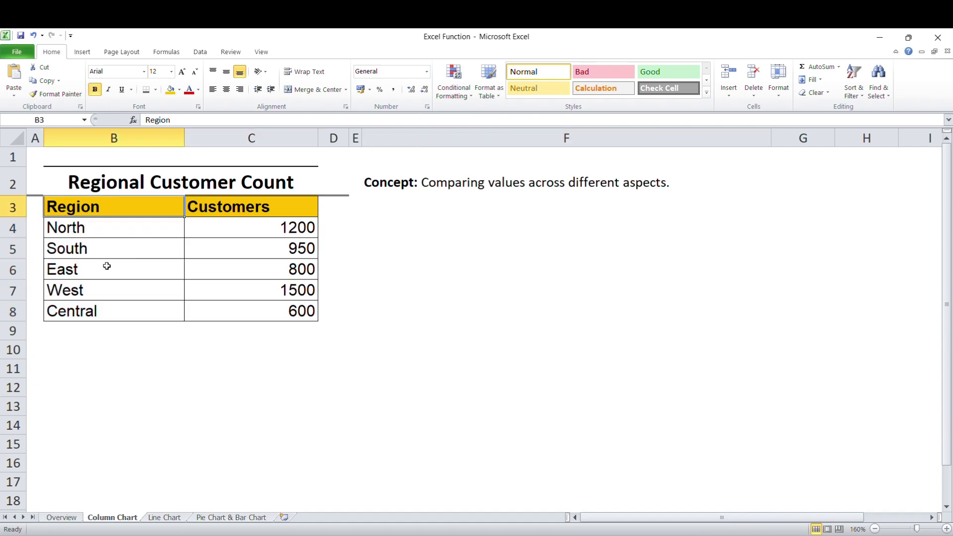
click(104, 313)
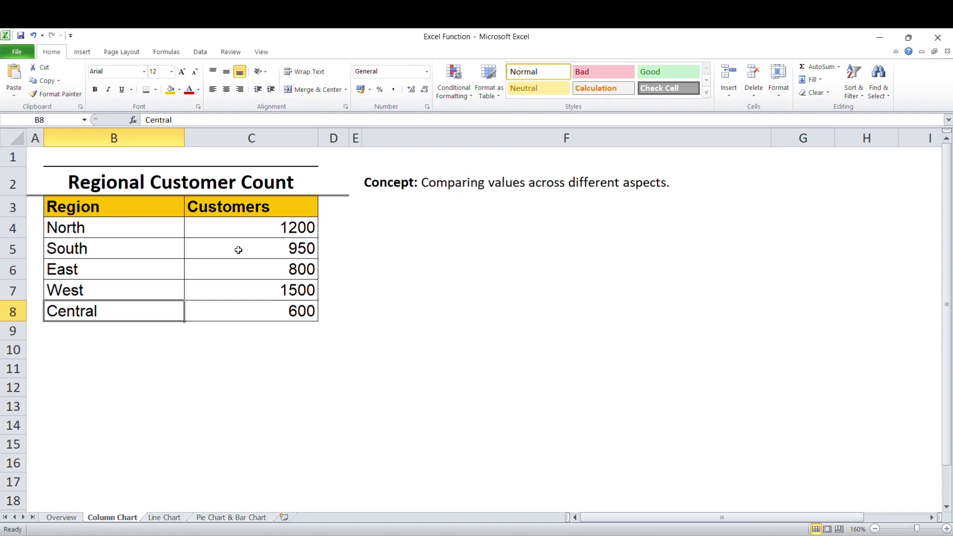
drag(255, 206, 265, 316)
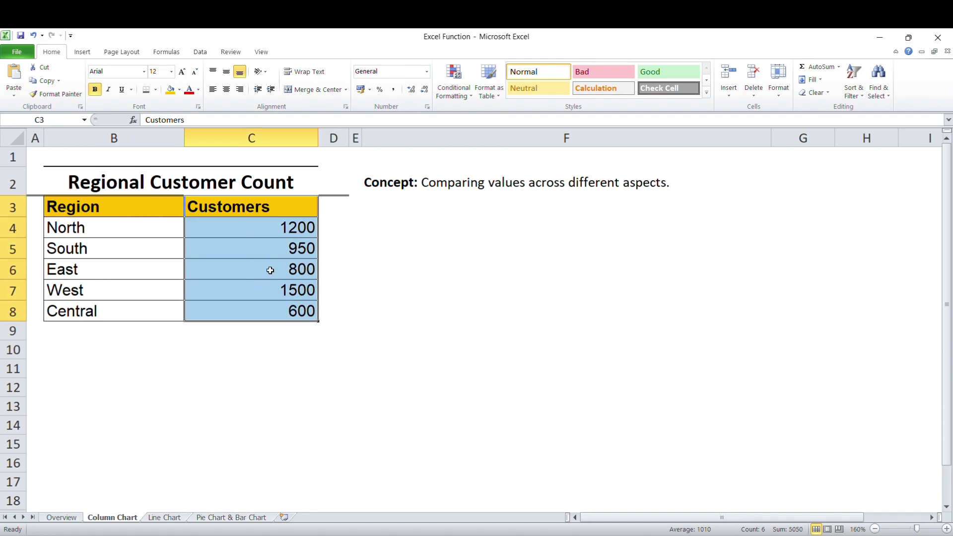
click(270, 270)
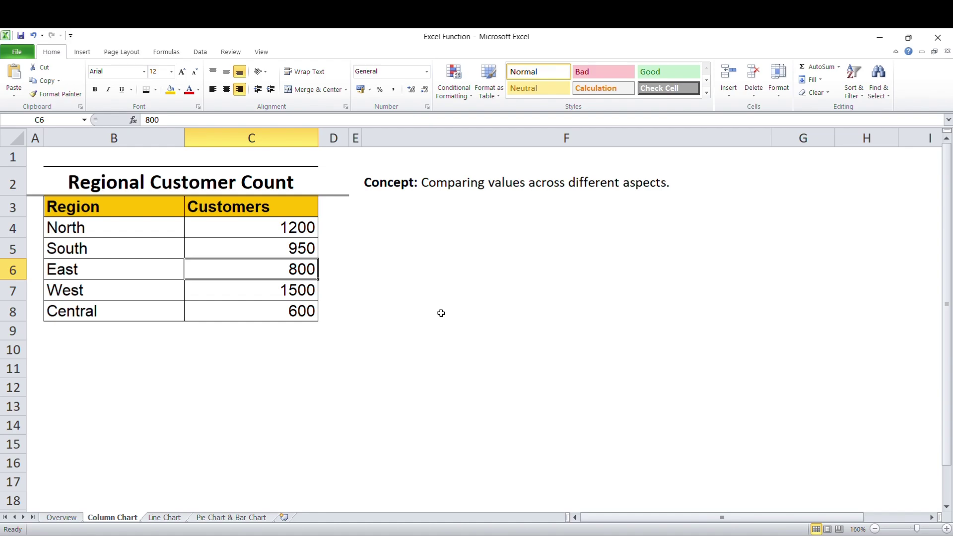
click(375, 179)
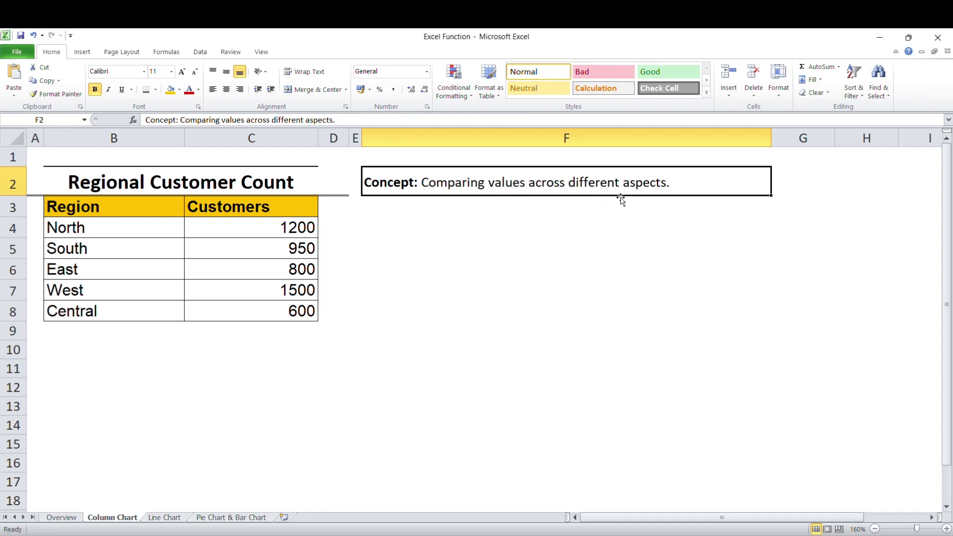
click(426, 254)
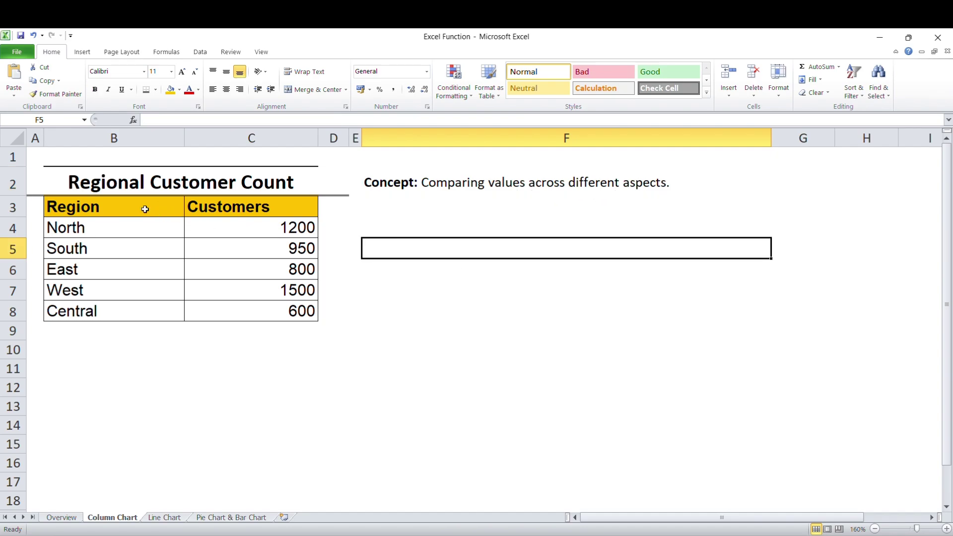
drag(155, 207, 264, 306)
click(119, 184)
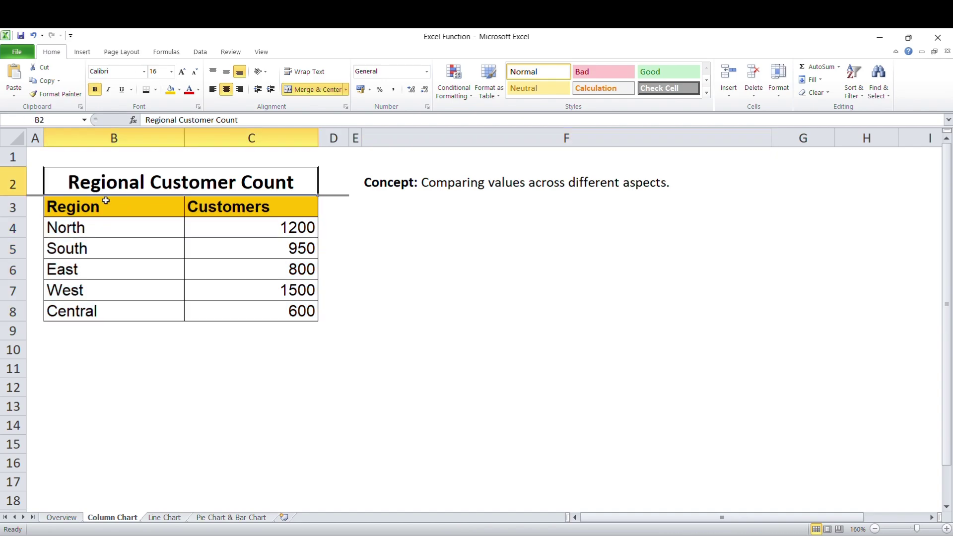
Insert a 2-D clustered column chart from the regional customer data in B3:C8 and place it beside the table.
drag(97, 207, 305, 322)
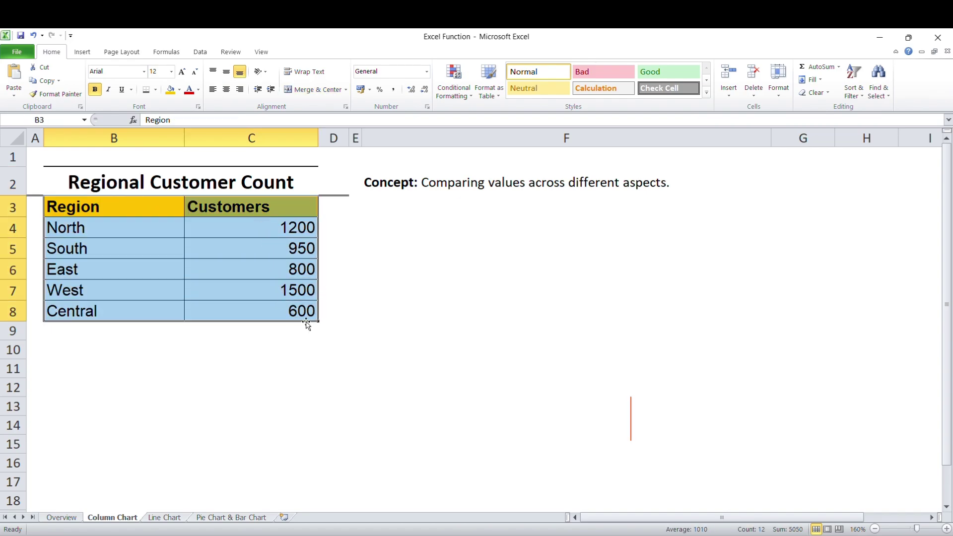
click(82, 52)
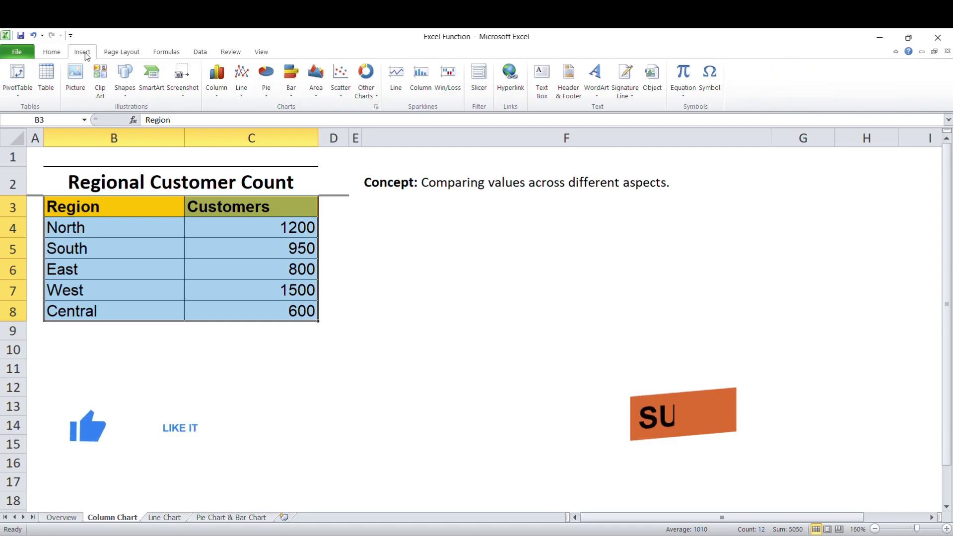
click(220, 79)
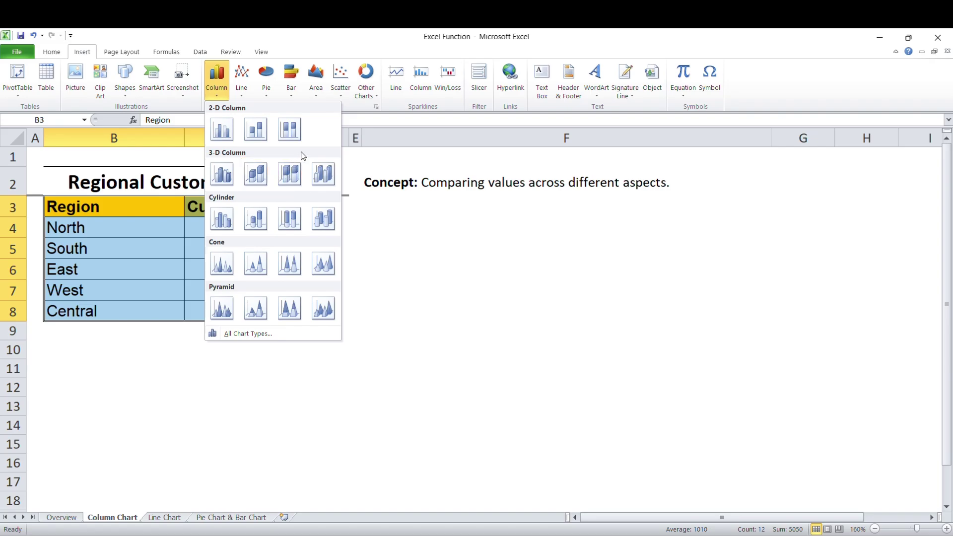
click(225, 132)
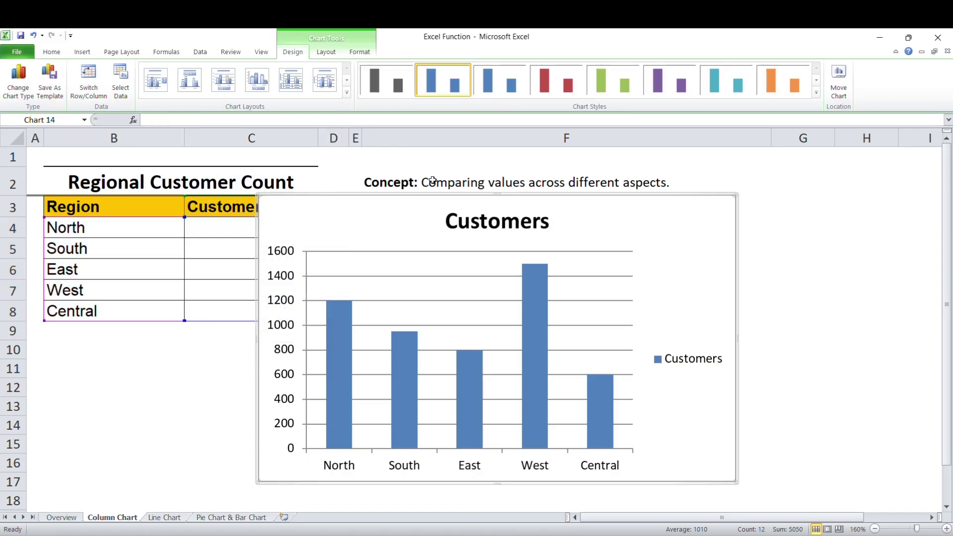
drag(425, 196, 498, 198)
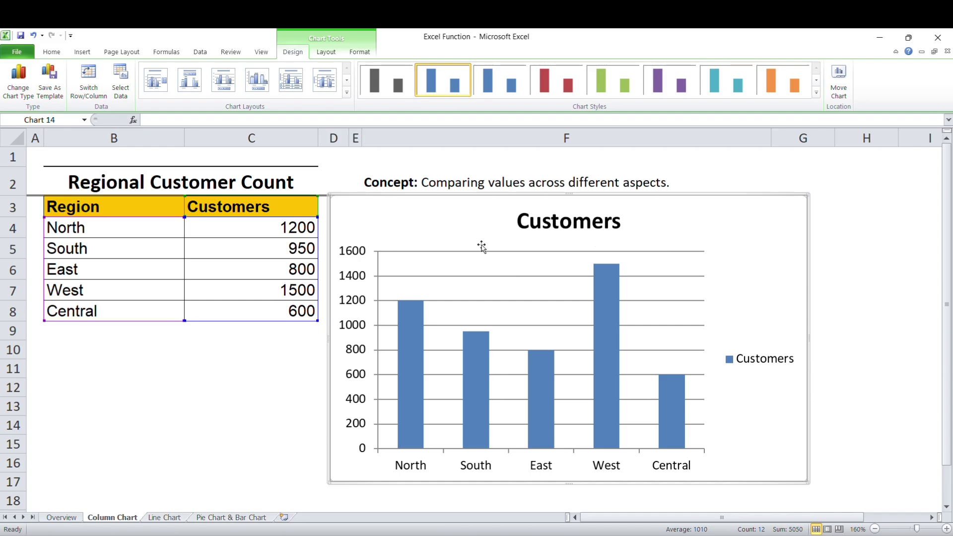
Examine the Customers column chart's title, plot area, axes and legend, and compare the West and Central columns.
click(534, 216)
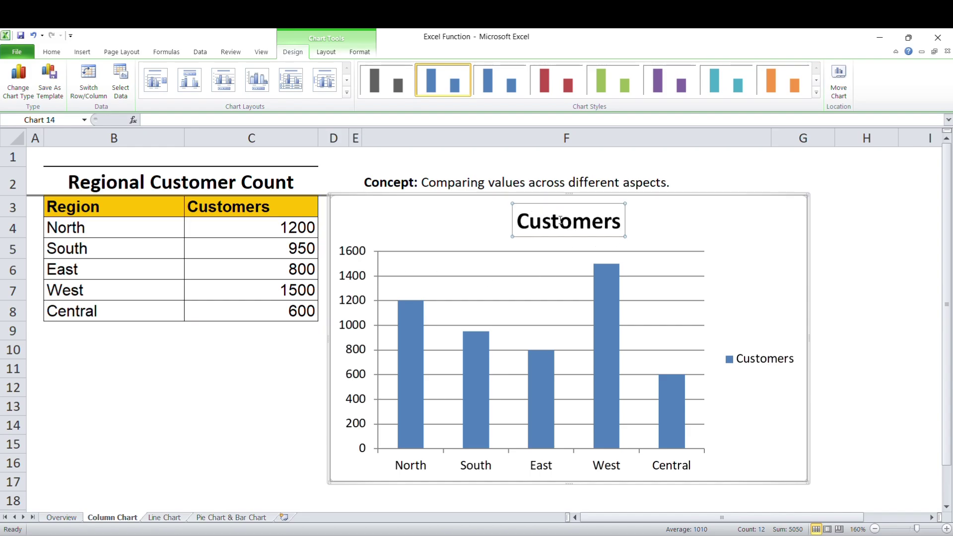
click(521, 288)
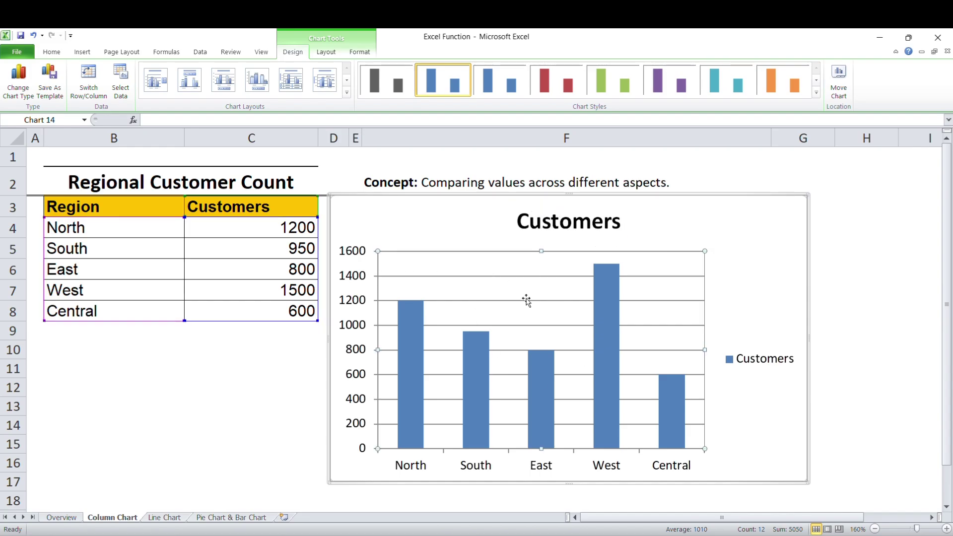
click(353, 261)
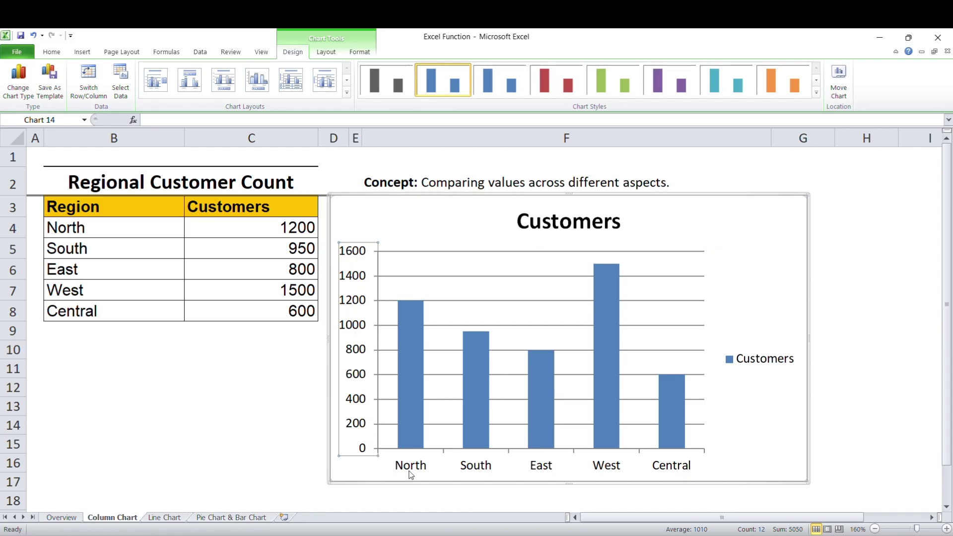
click(426, 469)
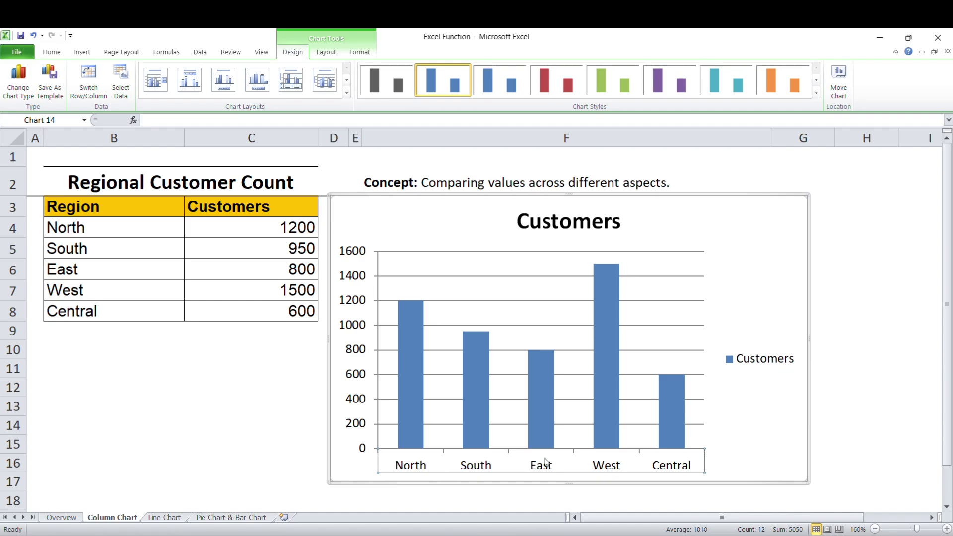
click(758, 364)
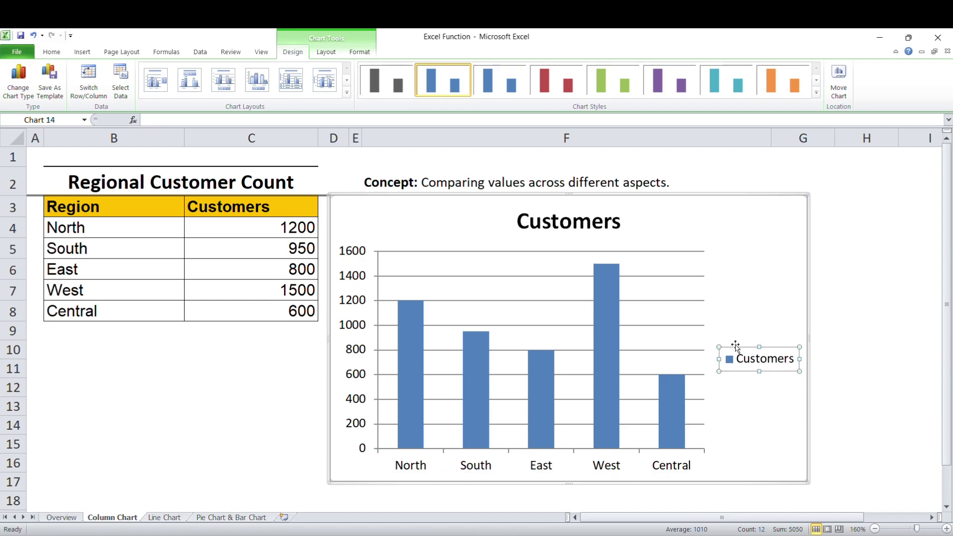
click(747, 253)
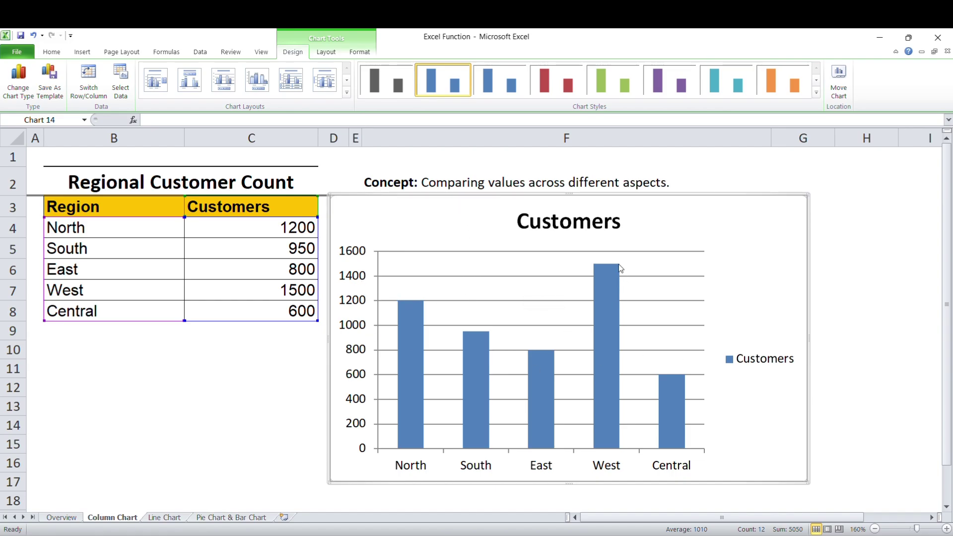
click(600, 288)
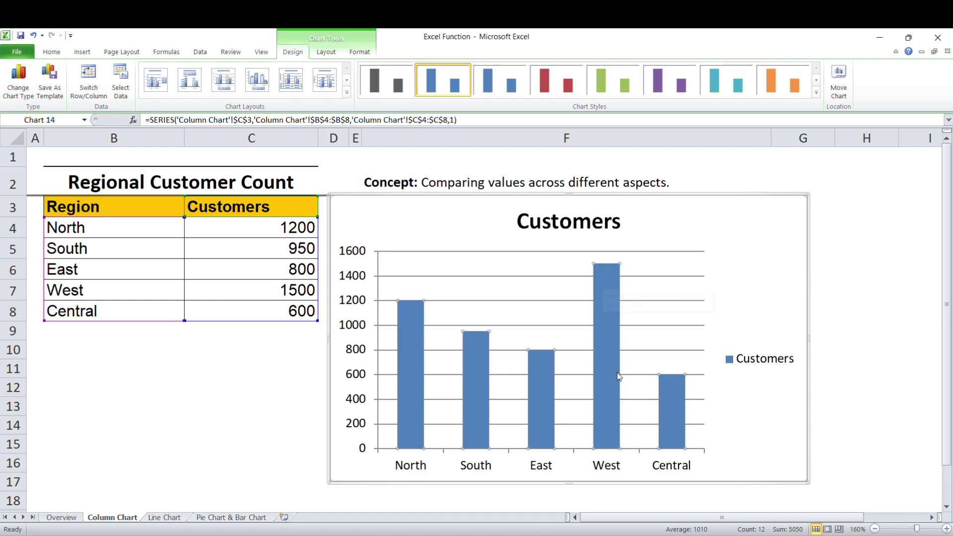
mouse_move(613, 333)
click(678, 421)
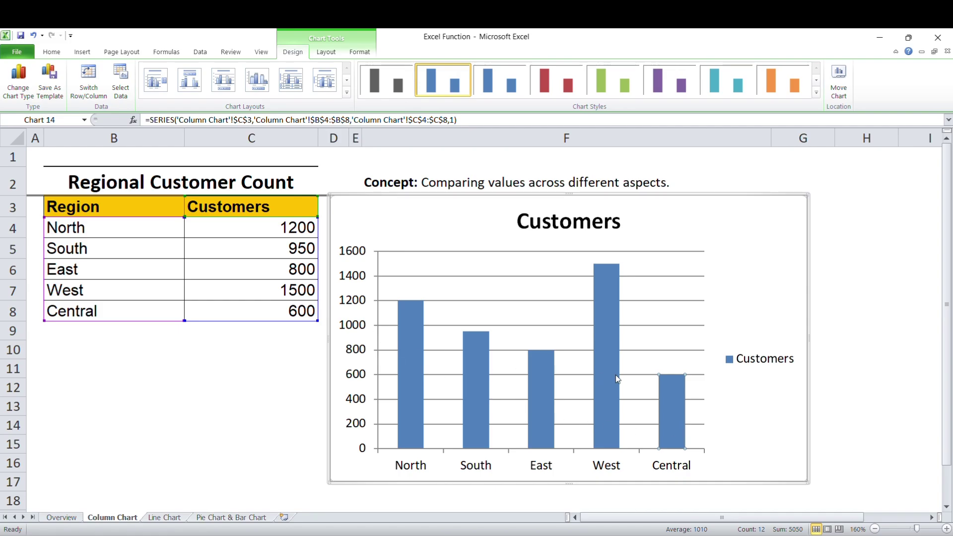
click(724, 238)
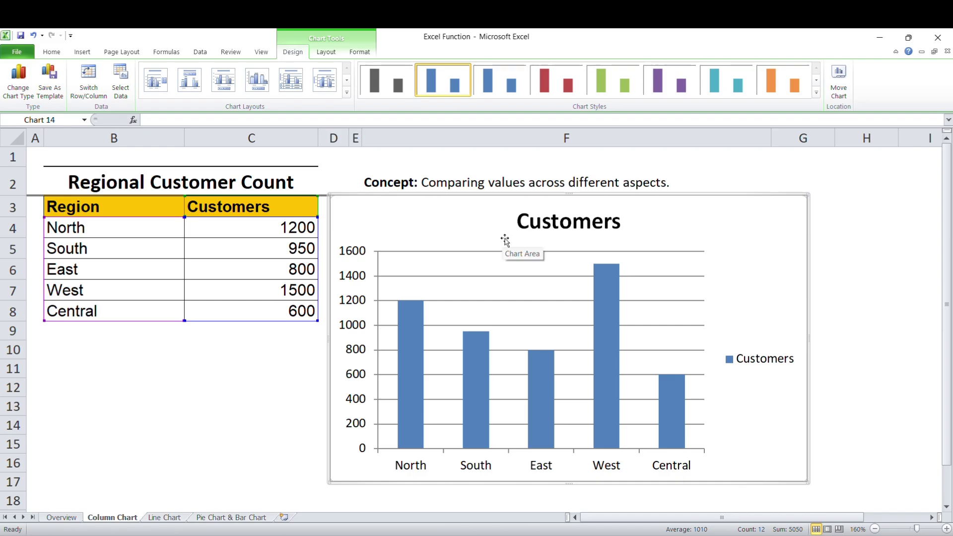
click(547, 227)
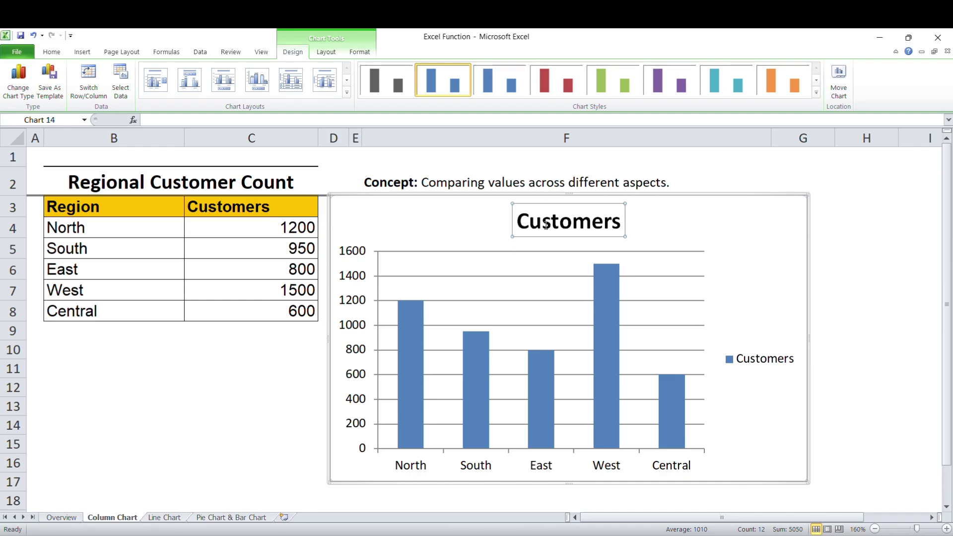
click(365, 341)
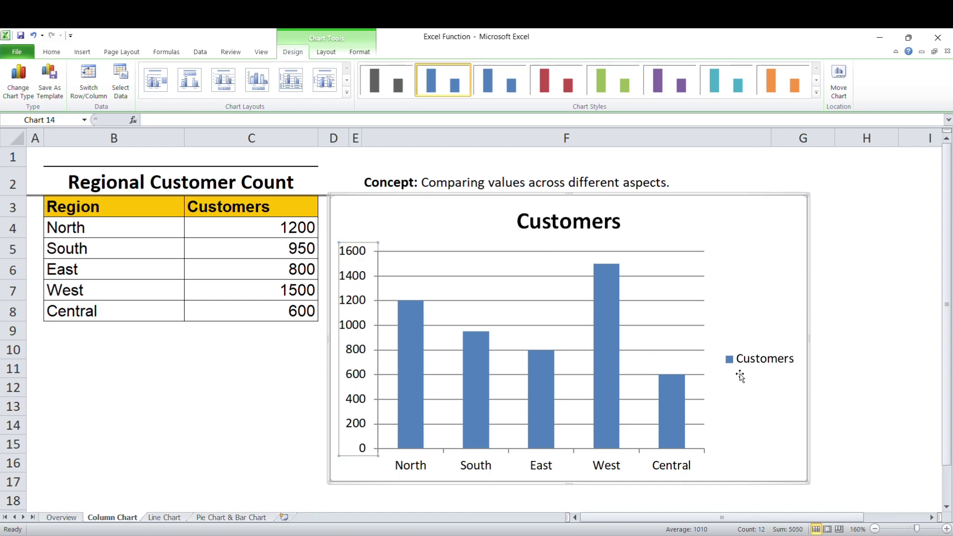
click(753, 368)
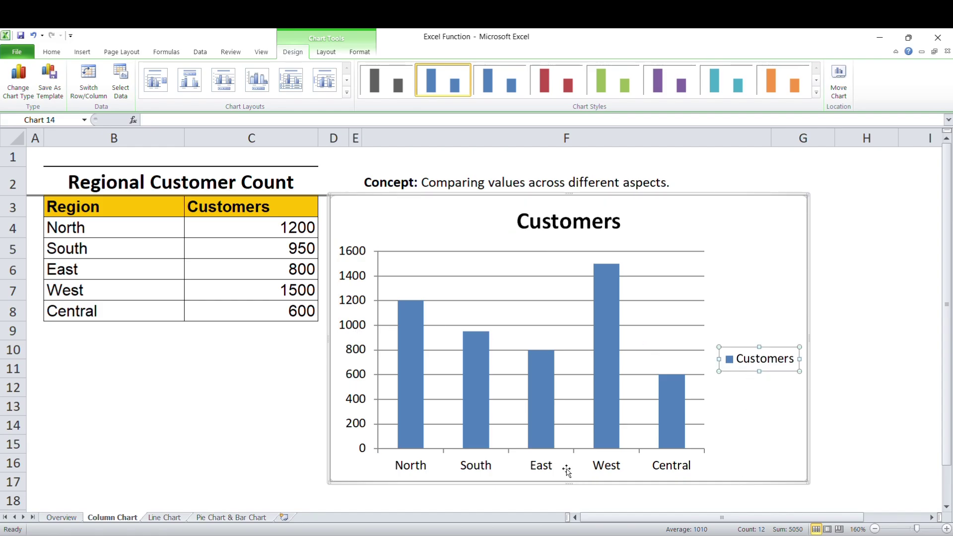
click(744, 225)
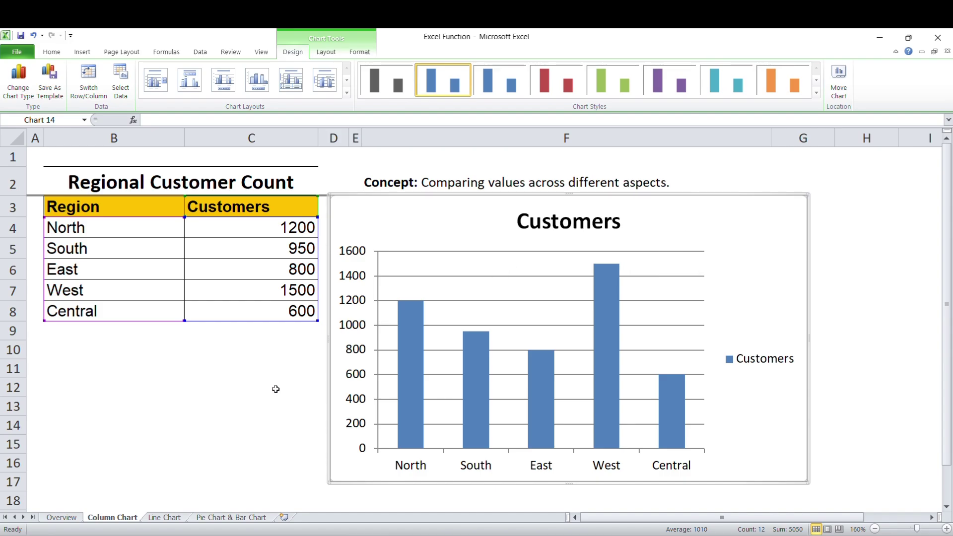
Switch to the Line Chart sheet and examine the Month and Sales (INR) columns of the Monthly Sales Performance table.
click(168, 518)
click(517, 258)
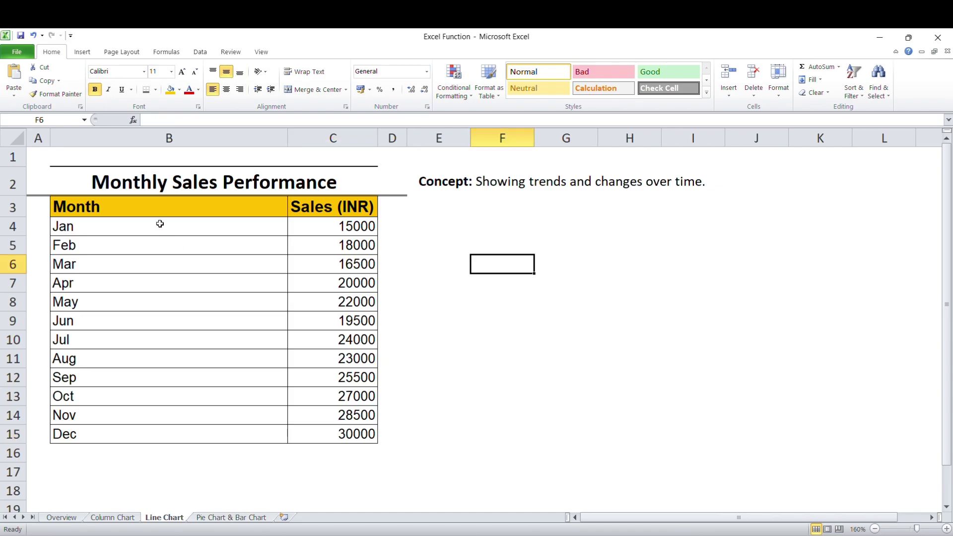
click(151, 208)
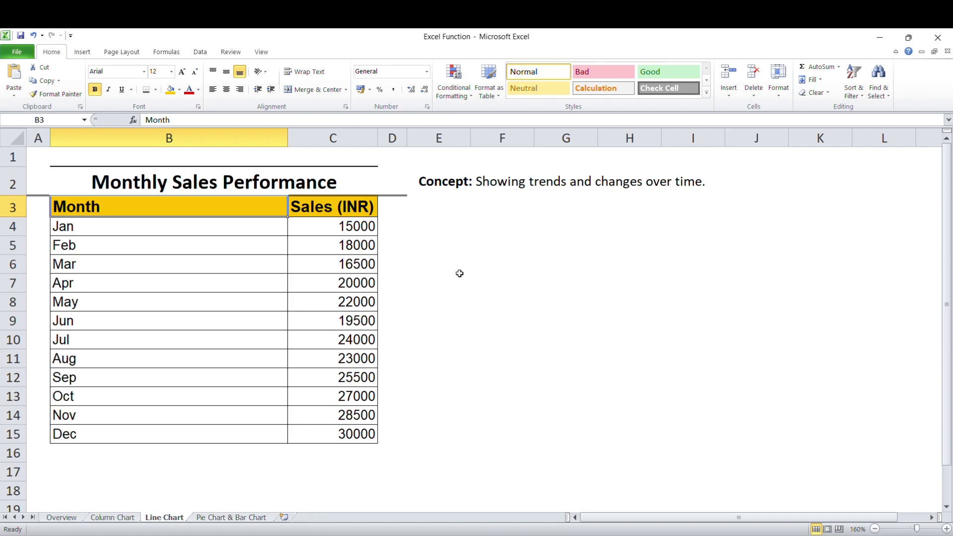
click(396, 243)
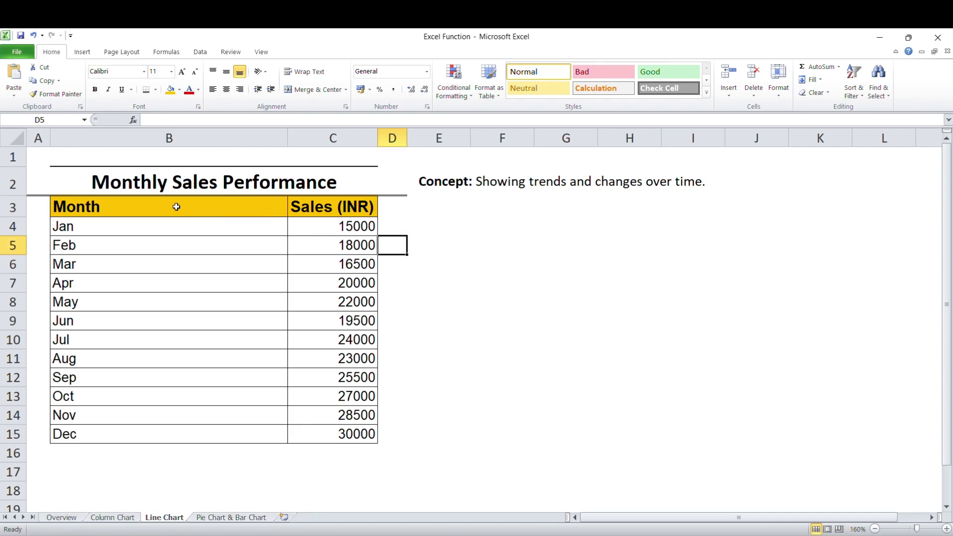
drag(176, 207, 379, 429)
click(408, 414)
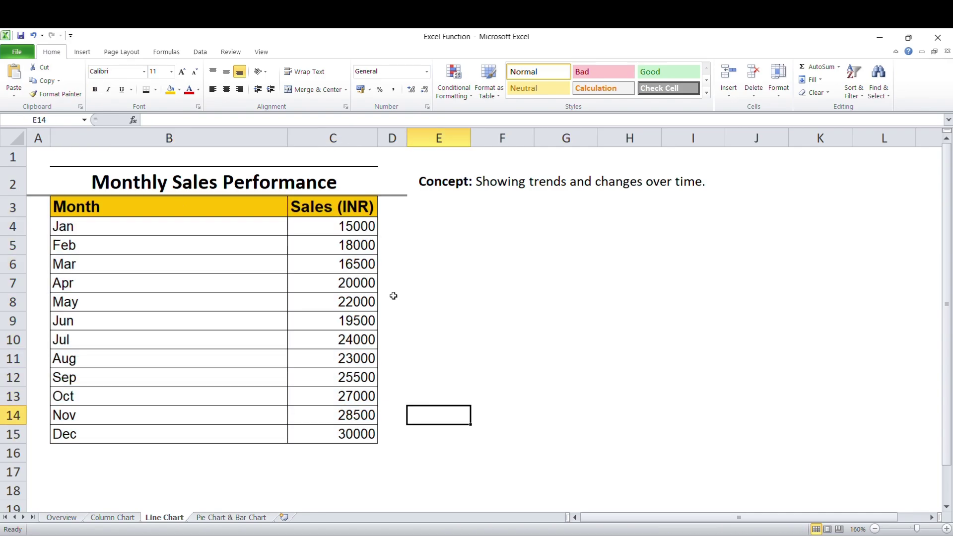
click(234, 242)
drag(187, 208, 400, 425)
click(436, 392)
click(117, 206)
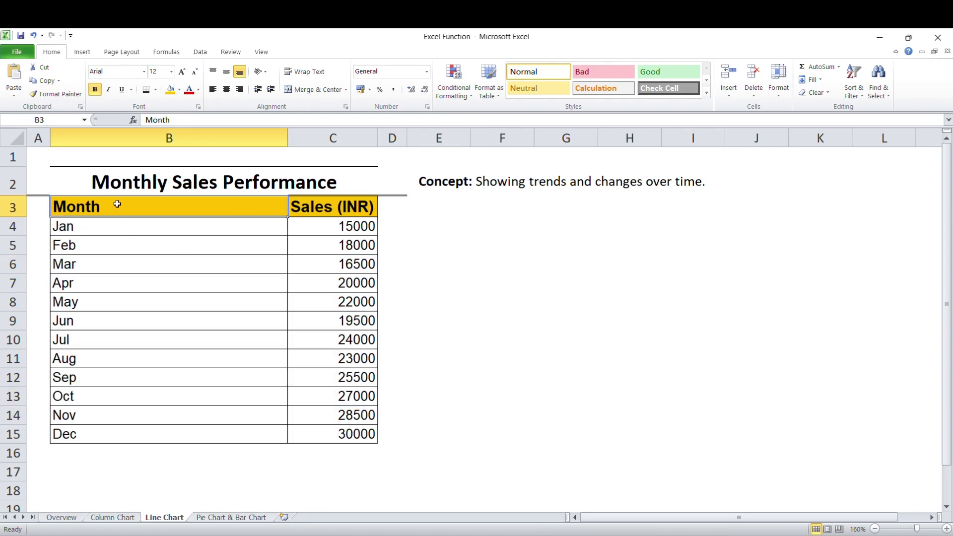
click(423, 238)
Insert a basic 2-D line chart from the monthly sales data in B3:C15 and place it beside the table.
drag(184, 207, 347, 433)
click(81, 52)
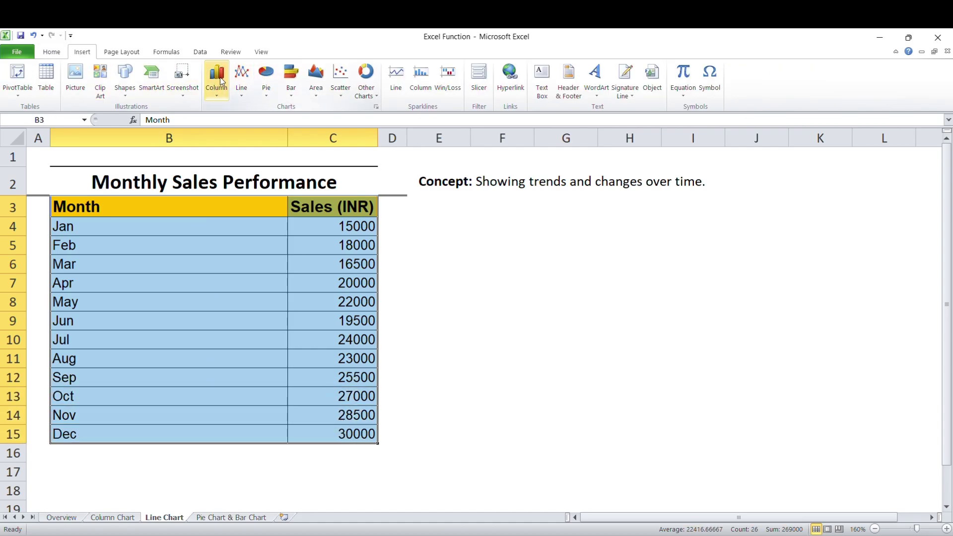
click(242, 77)
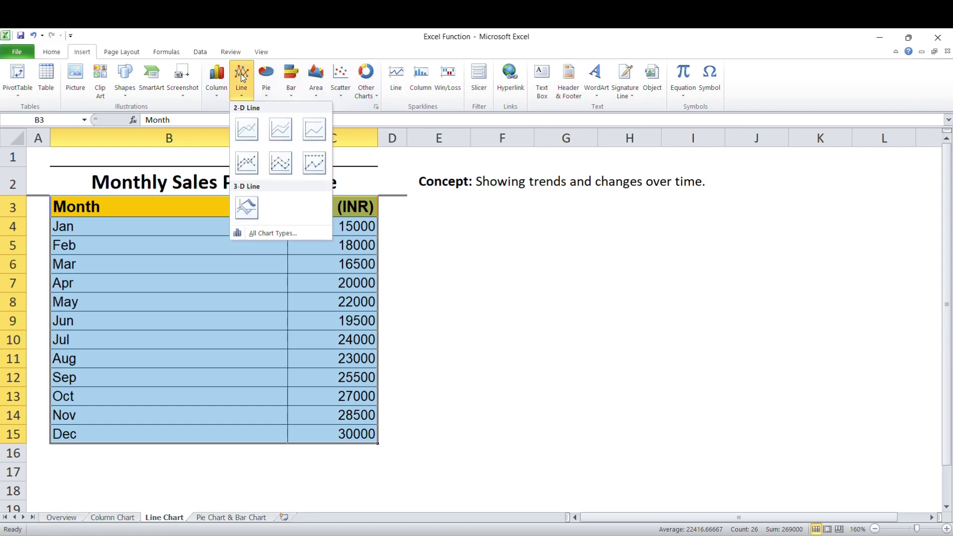
click(249, 133)
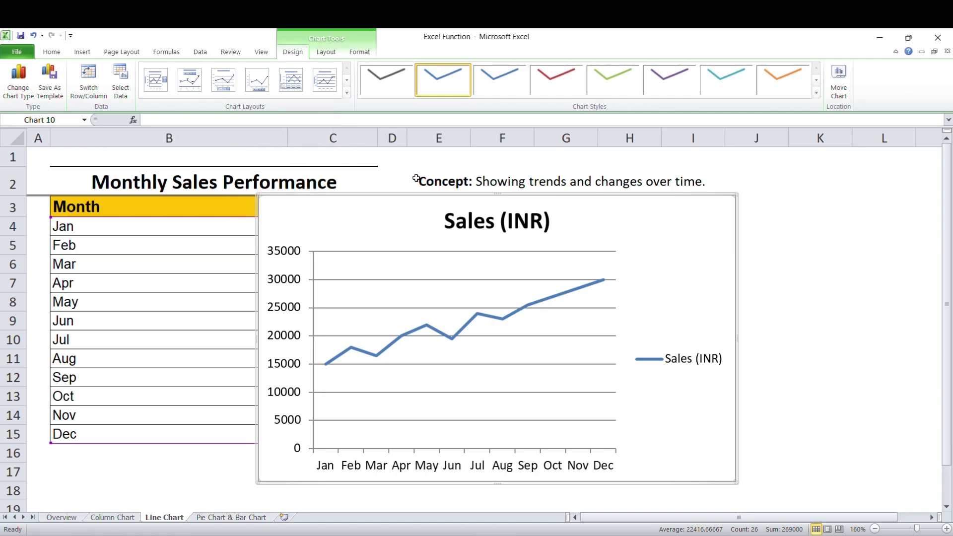
drag(419, 196, 562, 193)
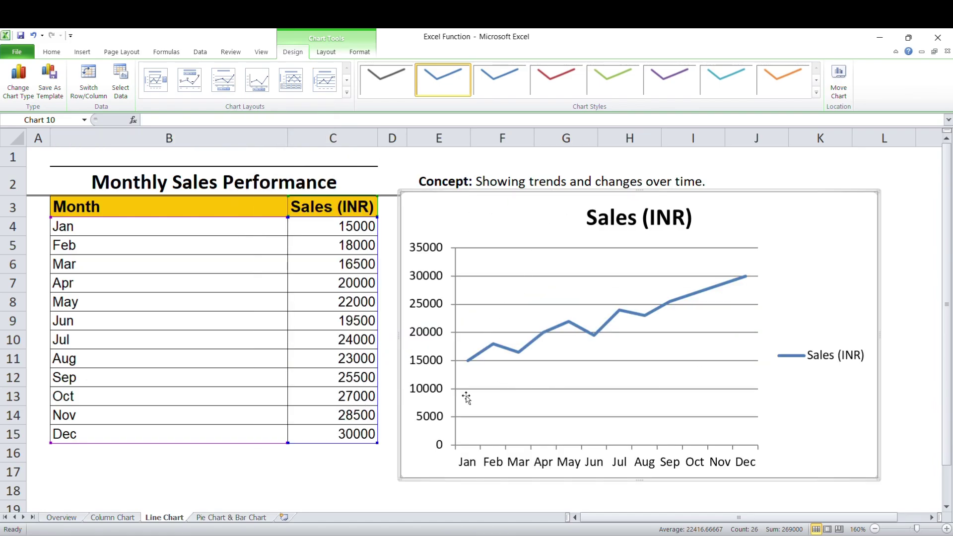
Compare the sales values in C4:C15 with the corresponding data points on the Sales (INR) line chart.
drag(346, 226, 344, 434)
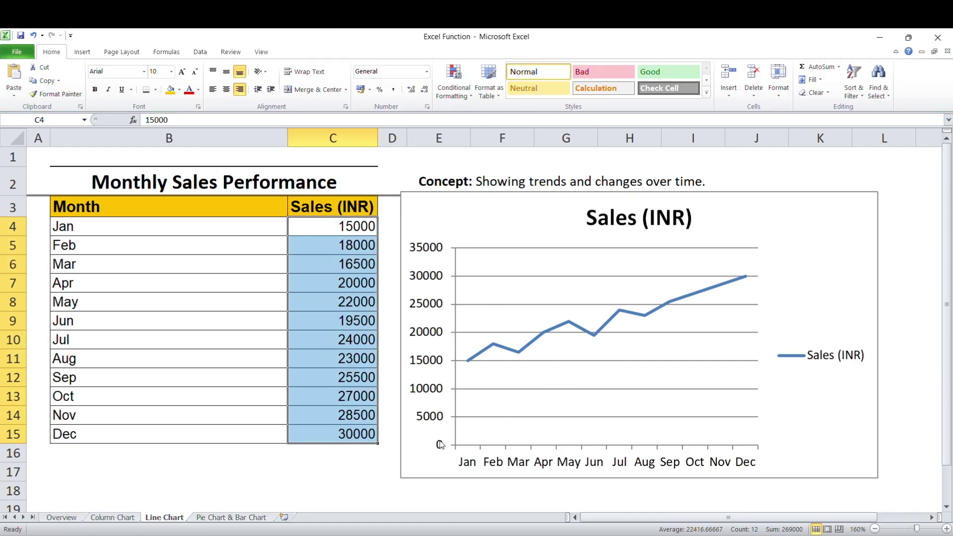
click(474, 367)
click(531, 343)
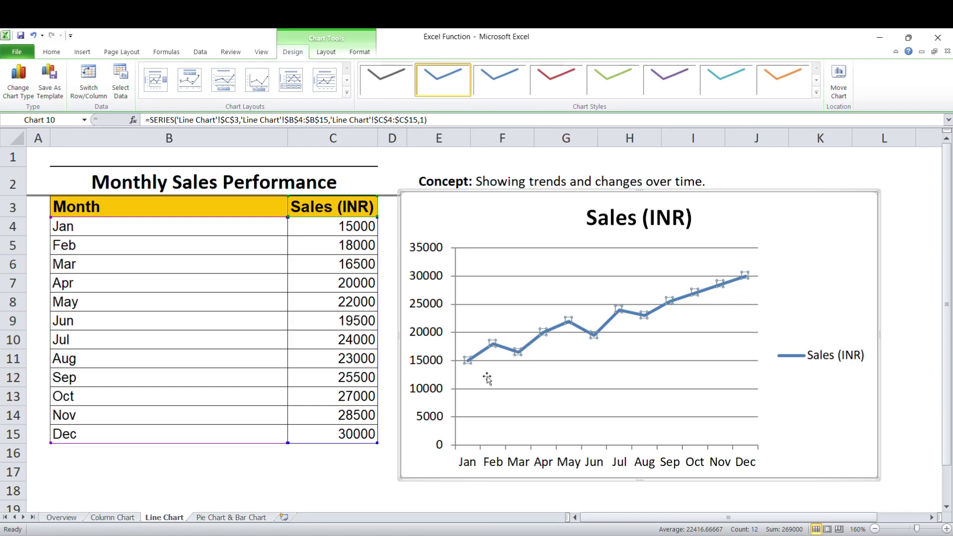
click(775, 284)
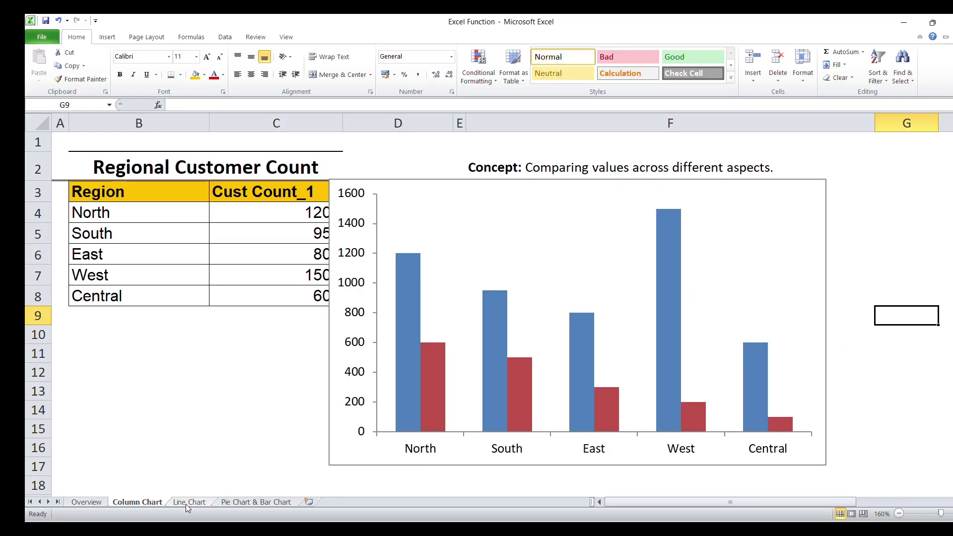
Switch to the Pie Chart & Bar Chart sheet and examine the categories and revenue values in the Product Category Sales table.
click(188, 502)
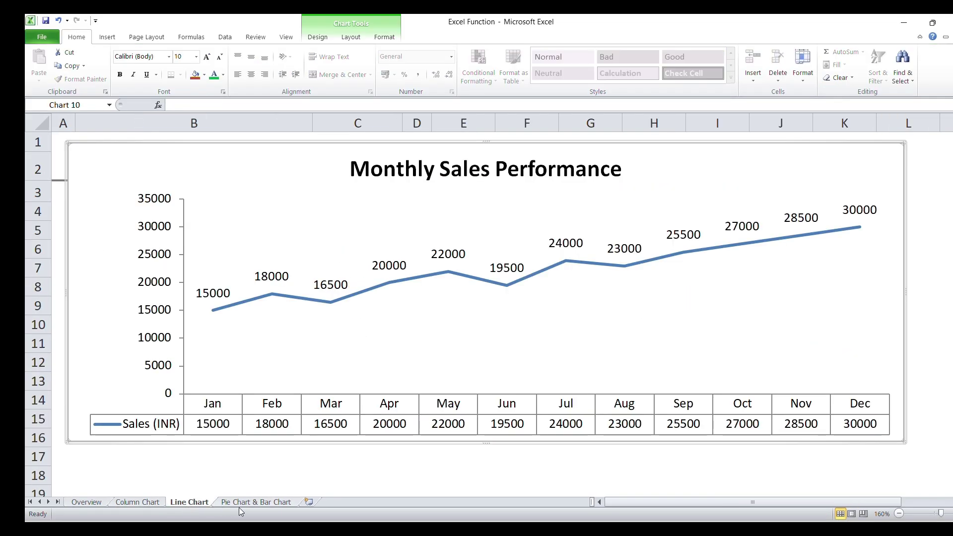
click(242, 503)
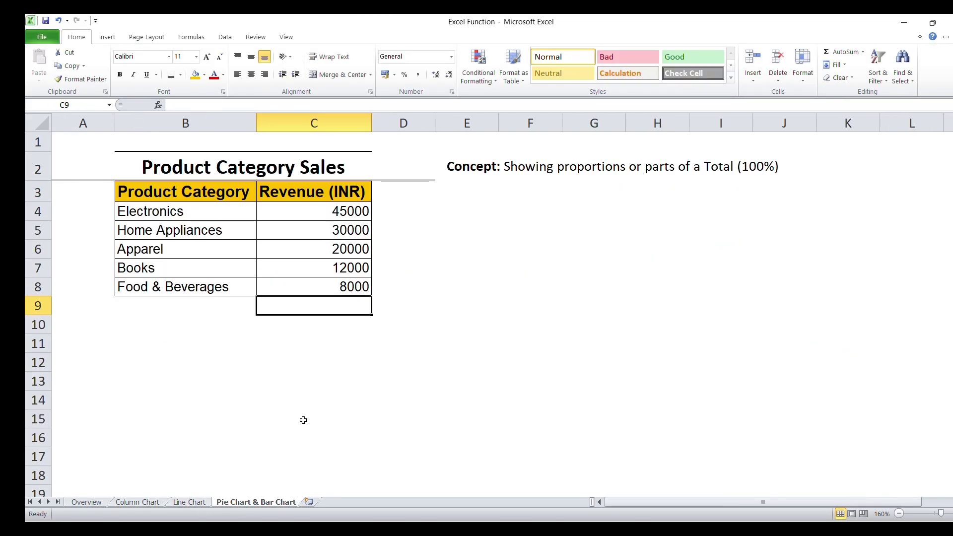
click(448, 250)
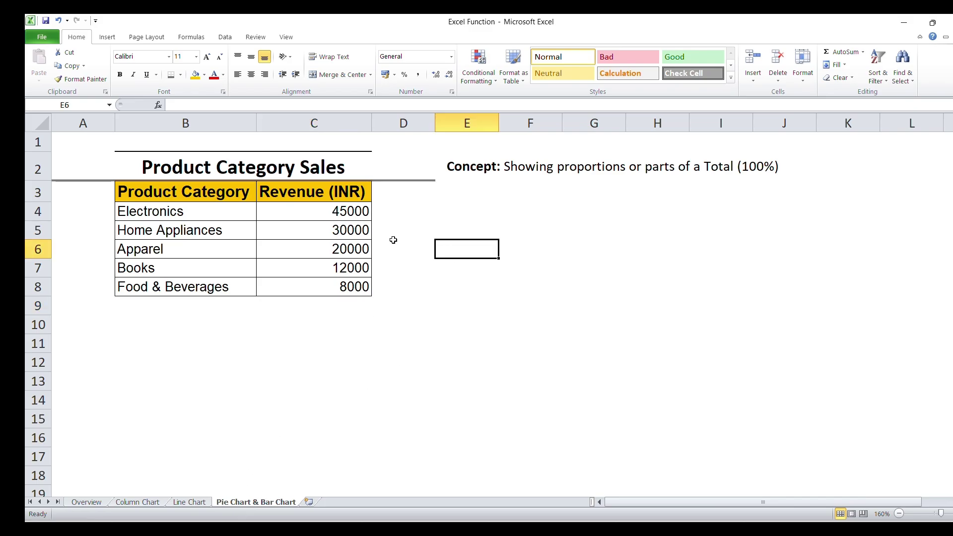
click(184, 194)
click(307, 266)
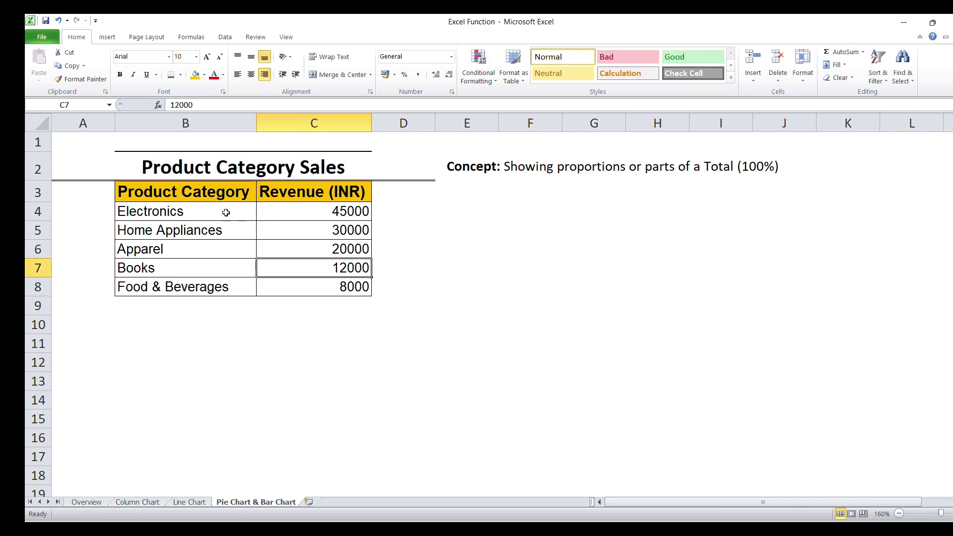
drag(188, 195, 324, 284)
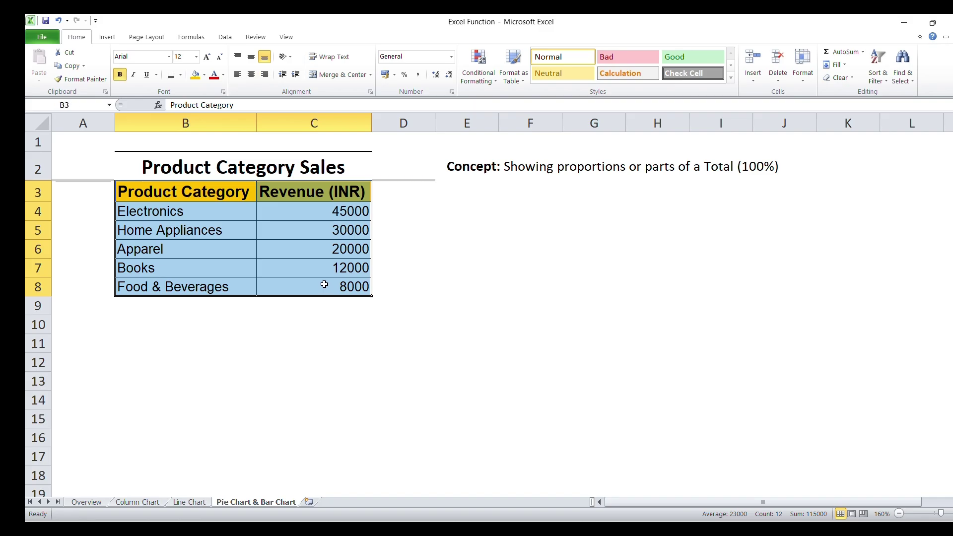
click(286, 242)
drag(193, 191, 327, 288)
click(198, 210)
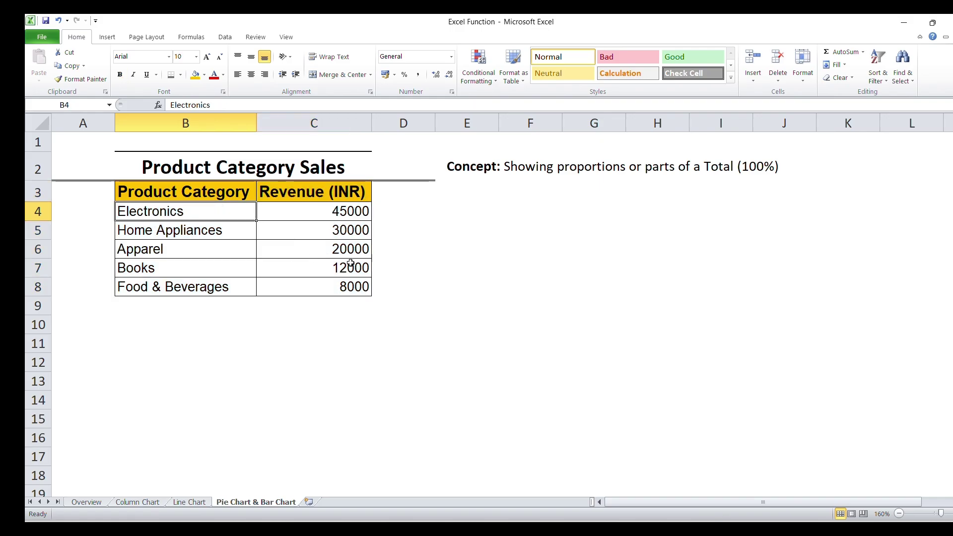
click(365, 233)
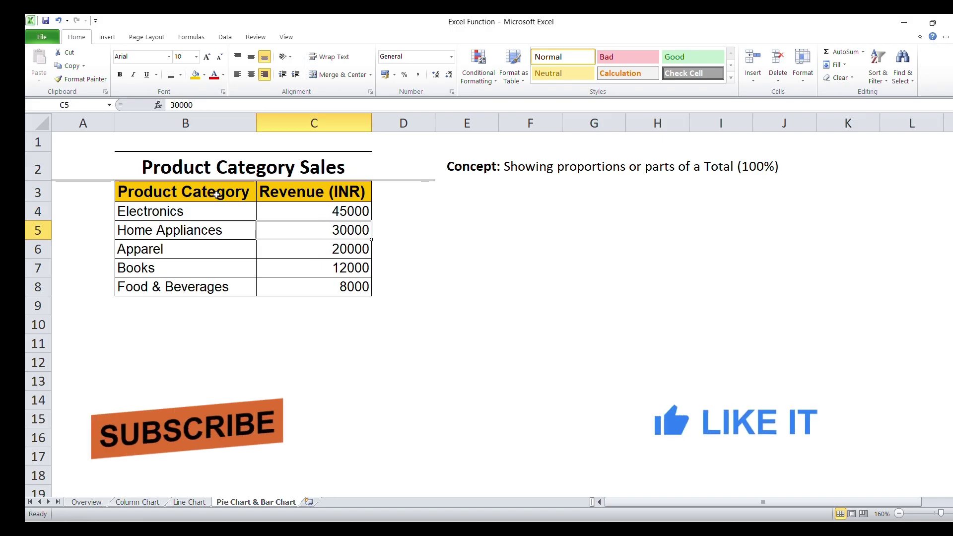
Insert a basic 2-D pie chart from the product category revenue data in B3:C8 and move it up slightly.
drag(219, 195, 315, 287)
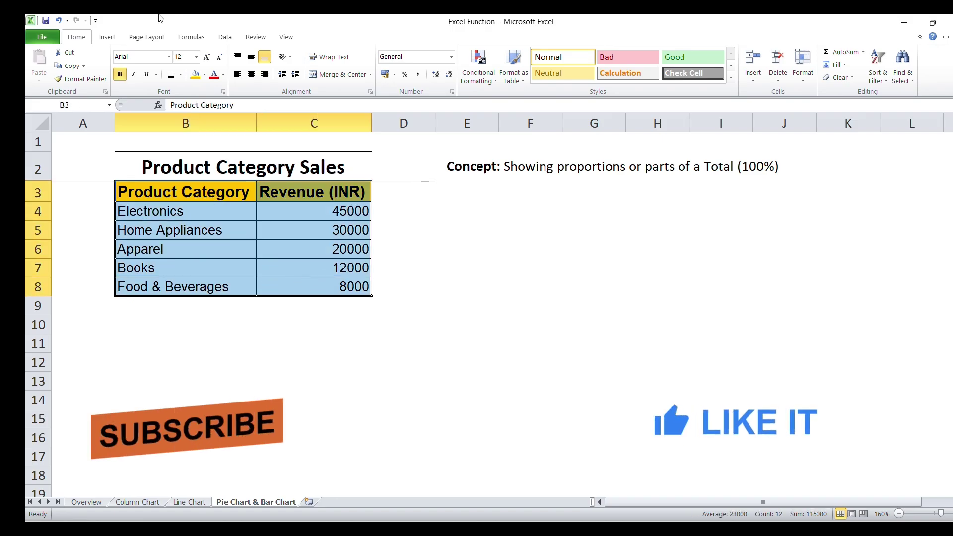
click(108, 36)
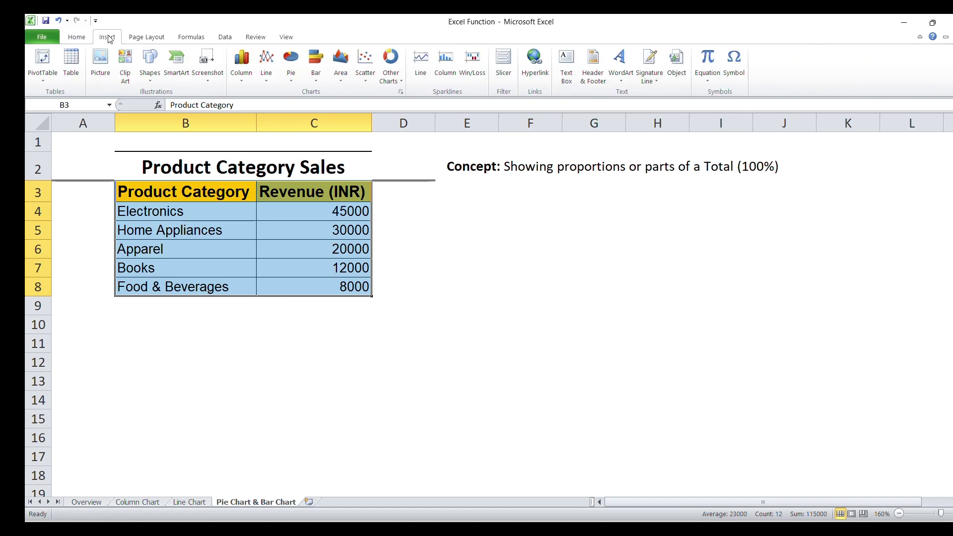
click(292, 61)
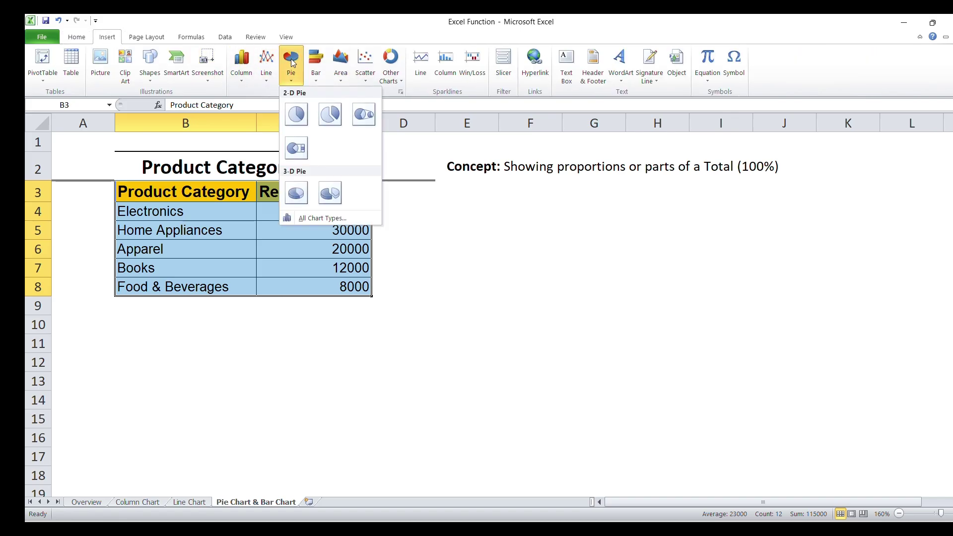
click(296, 115)
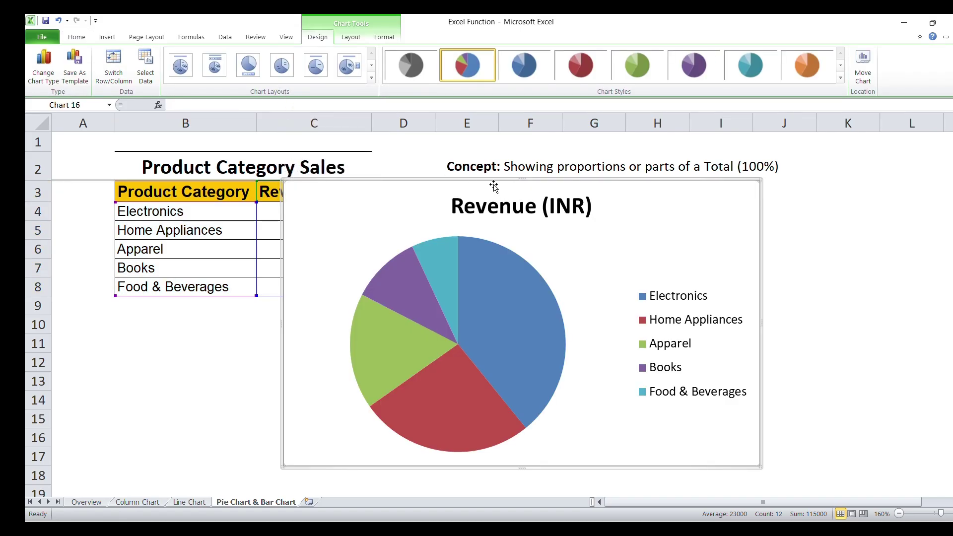
drag(493, 183, 489, 149)
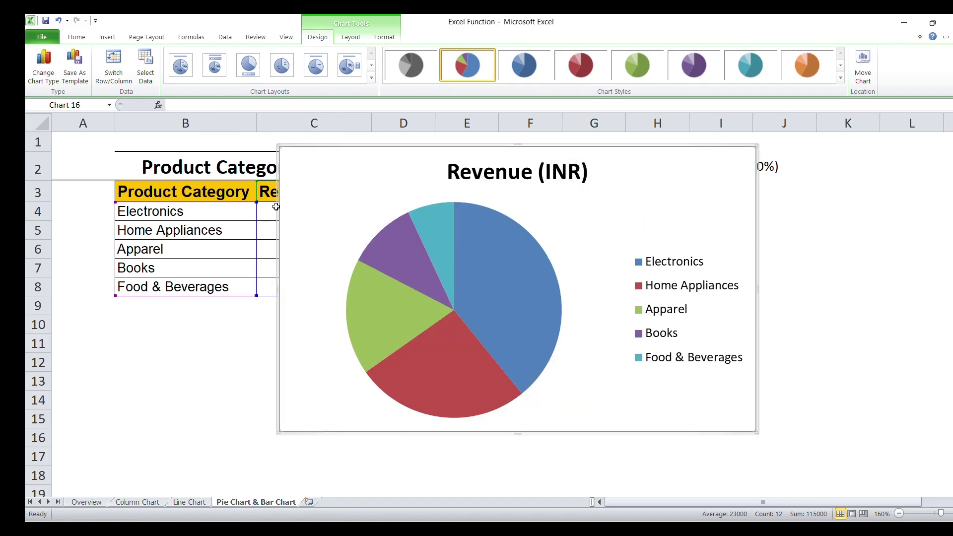
Examine the pie chart's legend and slices, checking each product category's value and share of total revenue.
click(635, 262)
click(511, 261)
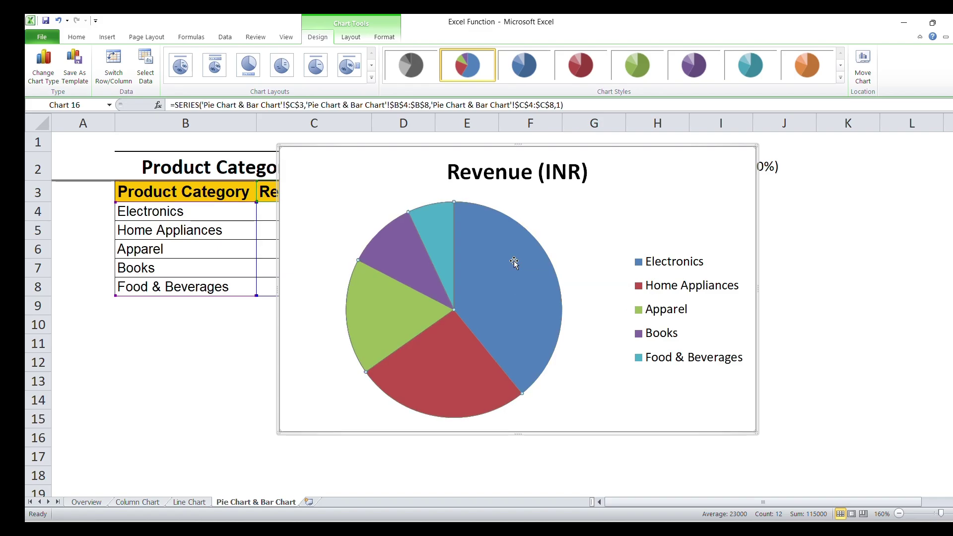
click(615, 236)
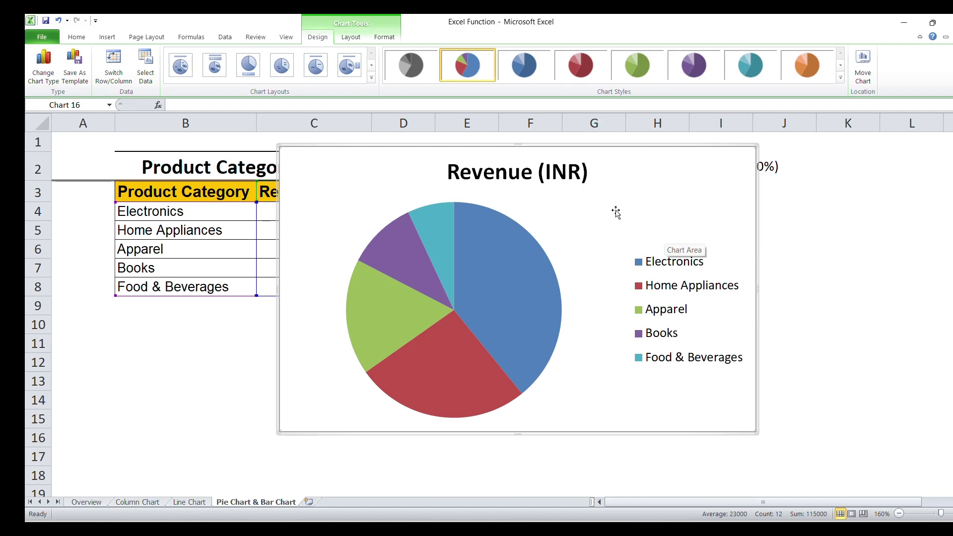
mouse_move(495, 265)
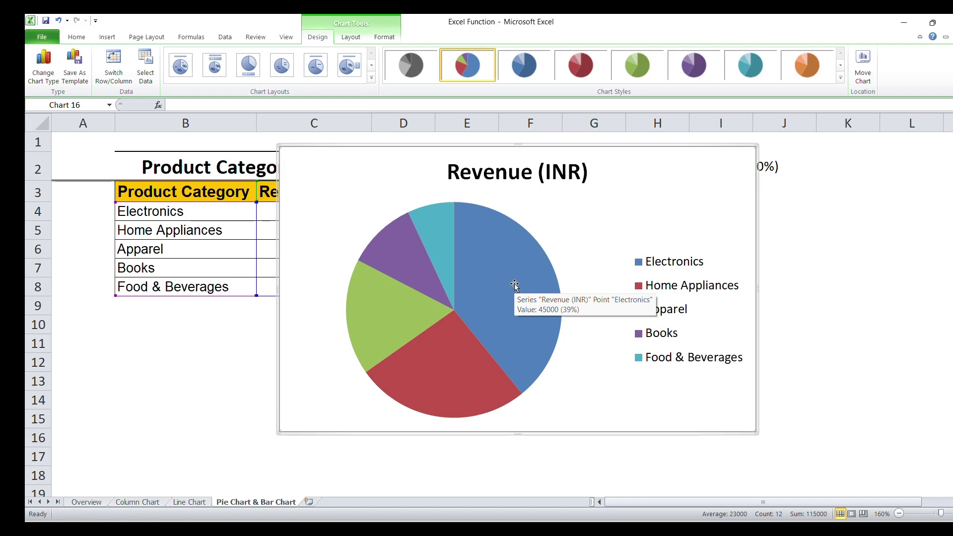
mouse_move(457, 361)
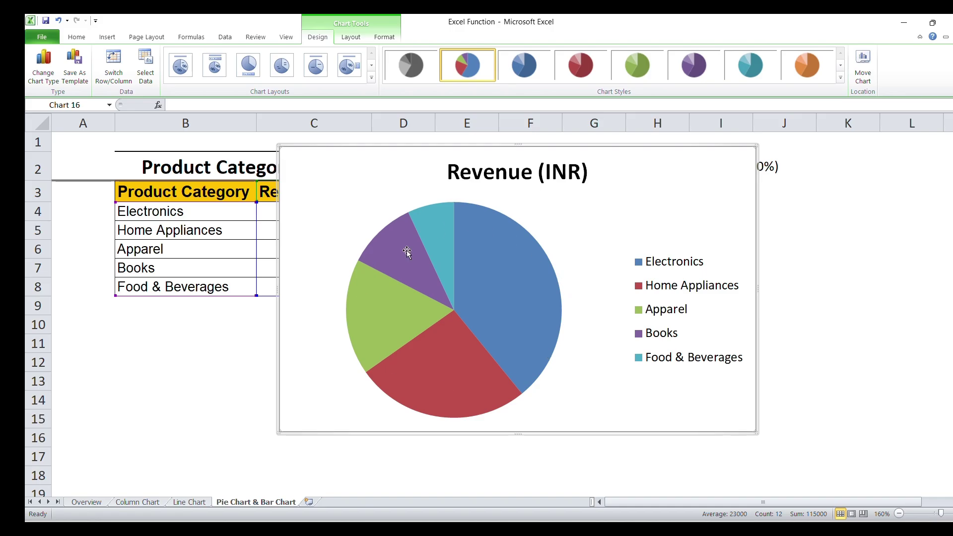
mouse_move(514, 278)
Move the pie chart clear of the table and insert a 2-D clustered bar chart from the category data in B3:C8.
drag(525, 145, 780, 138)
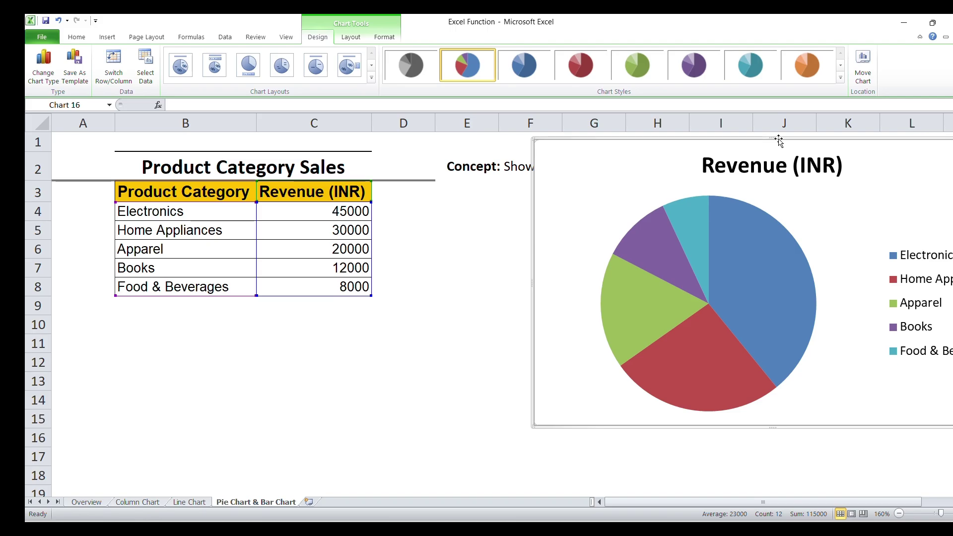
click(418, 258)
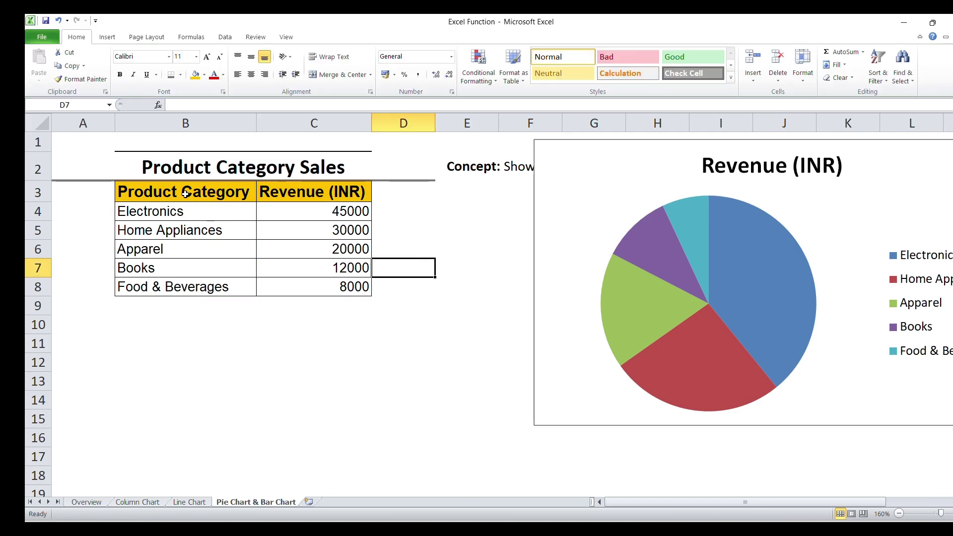
drag(186, 193, 298, 280)
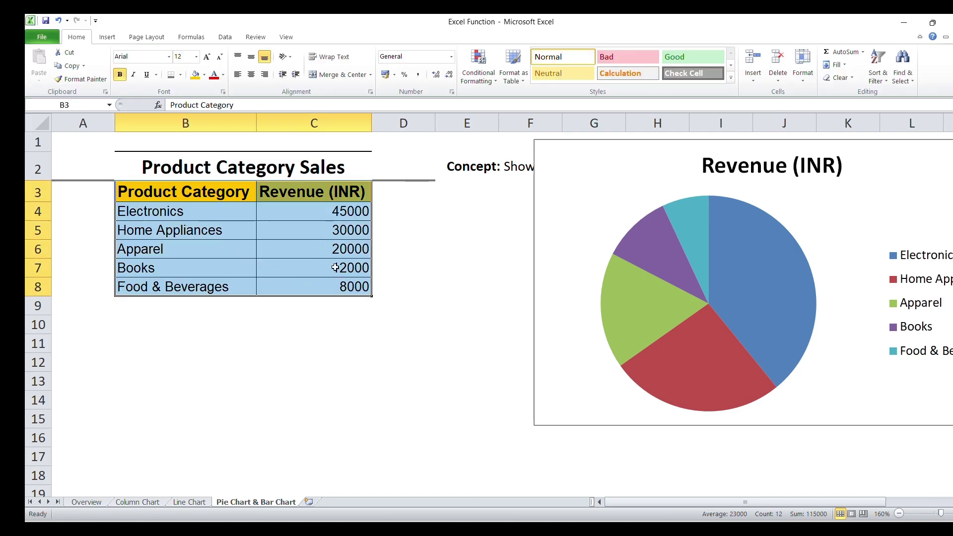
click(109, 38)
click(316, 65)
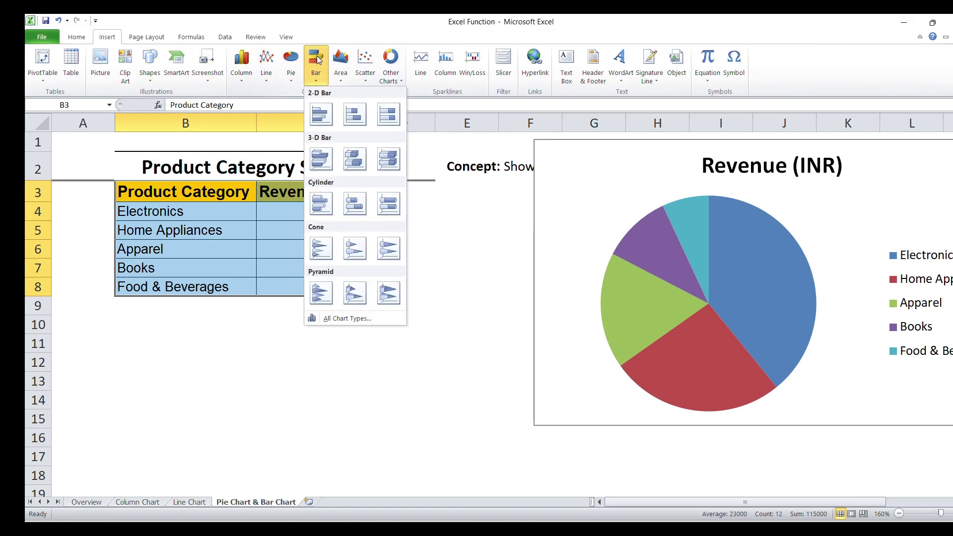
click(329, 121)
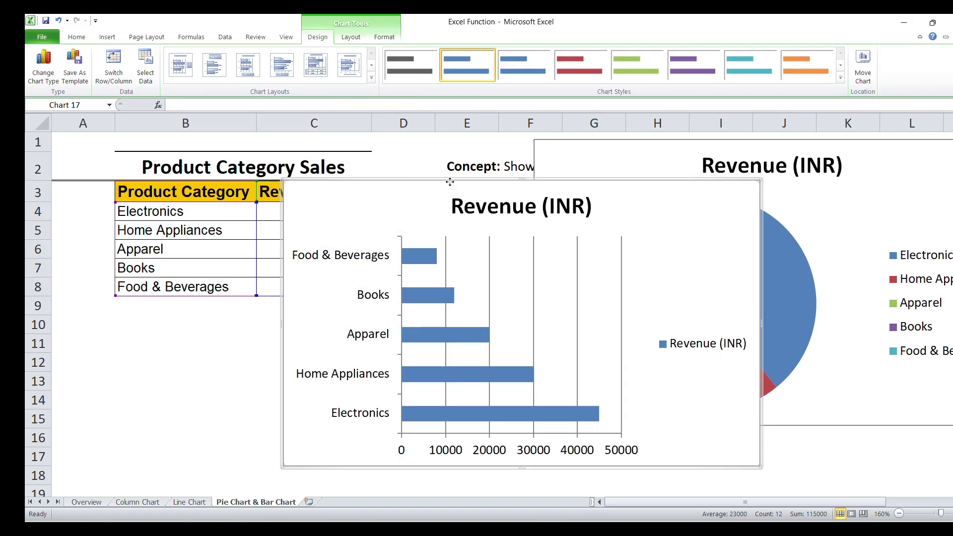
drag(446, 181, 332, 149)
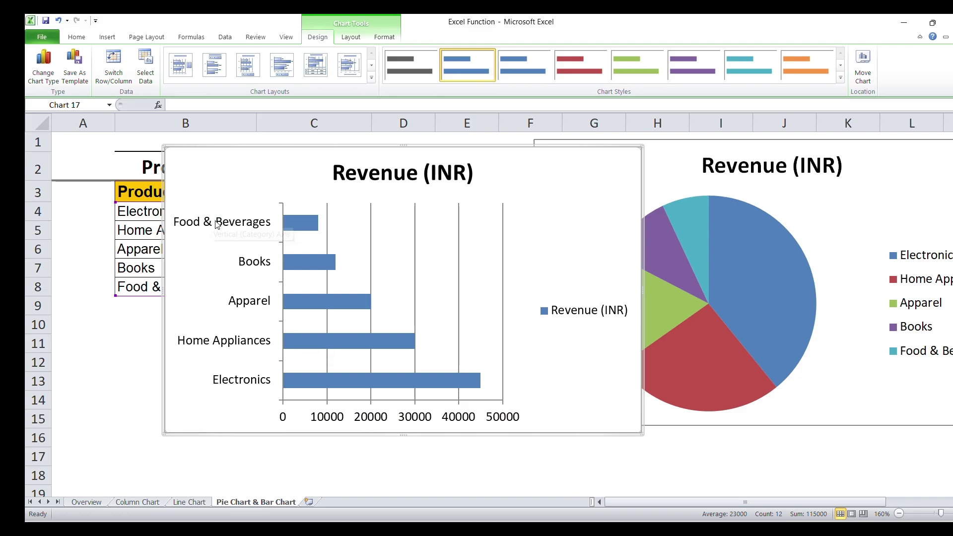
Compare the Food & Beverages and Electronics bars, and move the bar chart beside the pie chart.
mouse_move(305, 231)
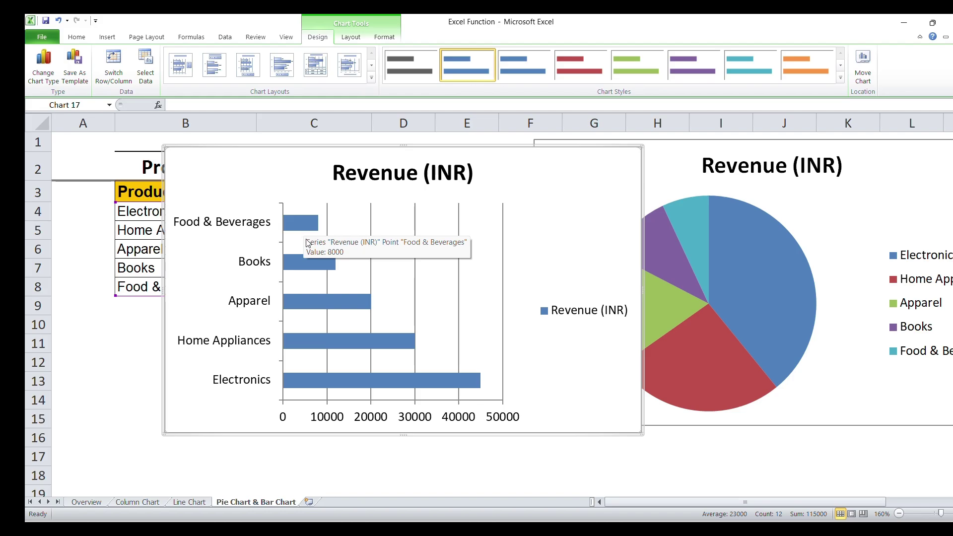
mouse_move(473, 383)
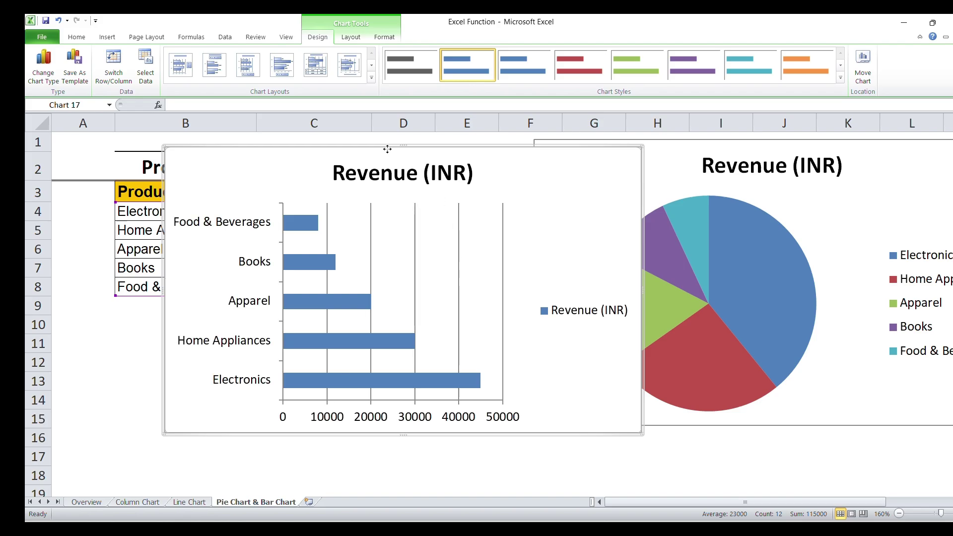
drag(382, 151, 301, 145)
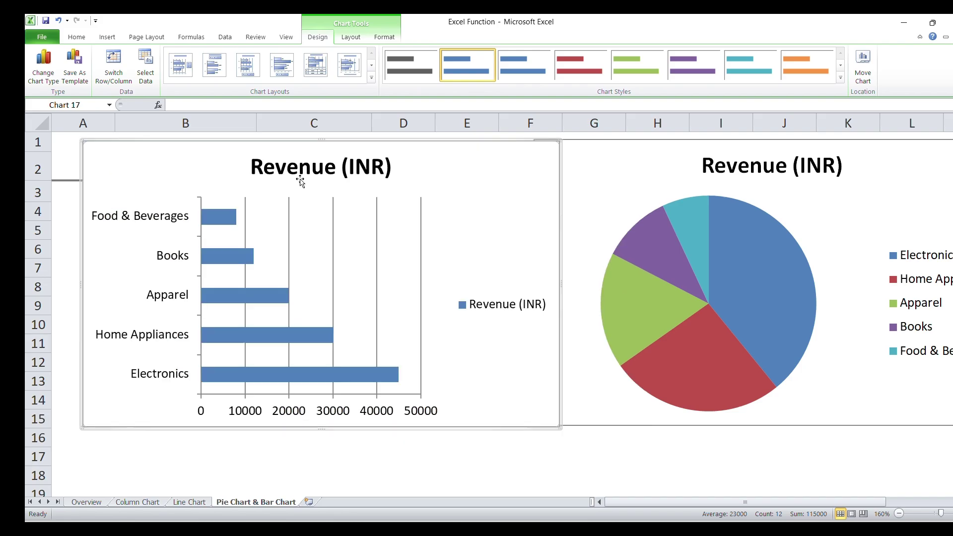
Switch to the Column Chart sheet, select the customer column chart and review its chart title placement options.
click(143, 503)
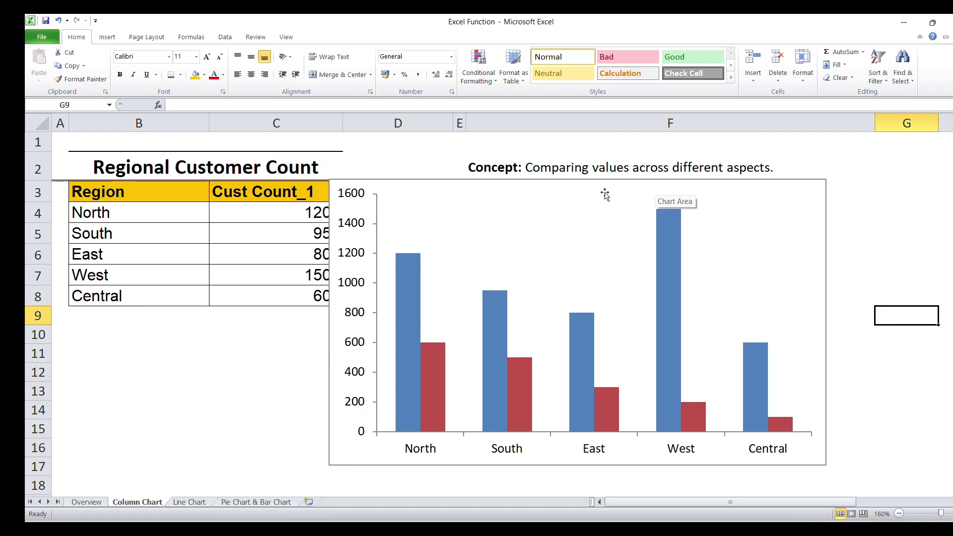
click(524, 194)
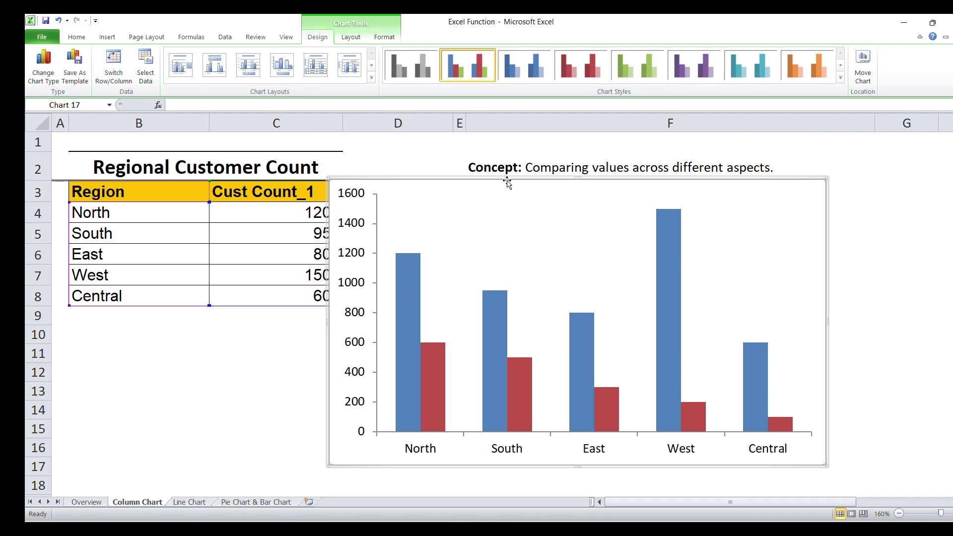
click(351, 37)
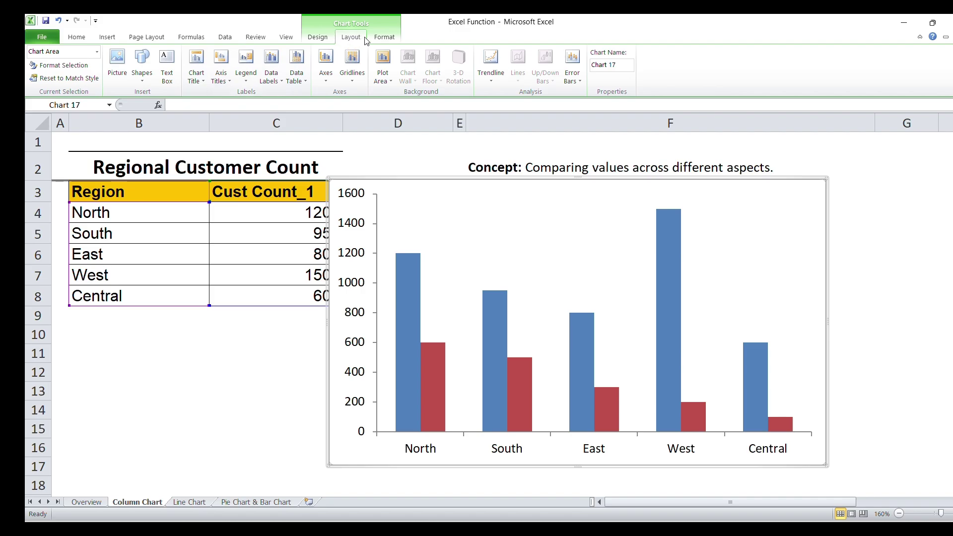
click(195, 80)
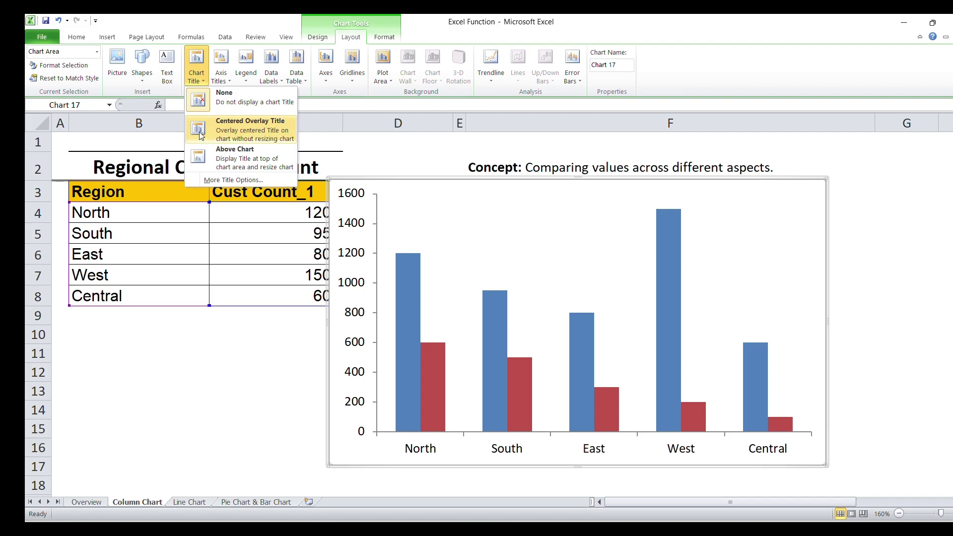
click(202, 106)
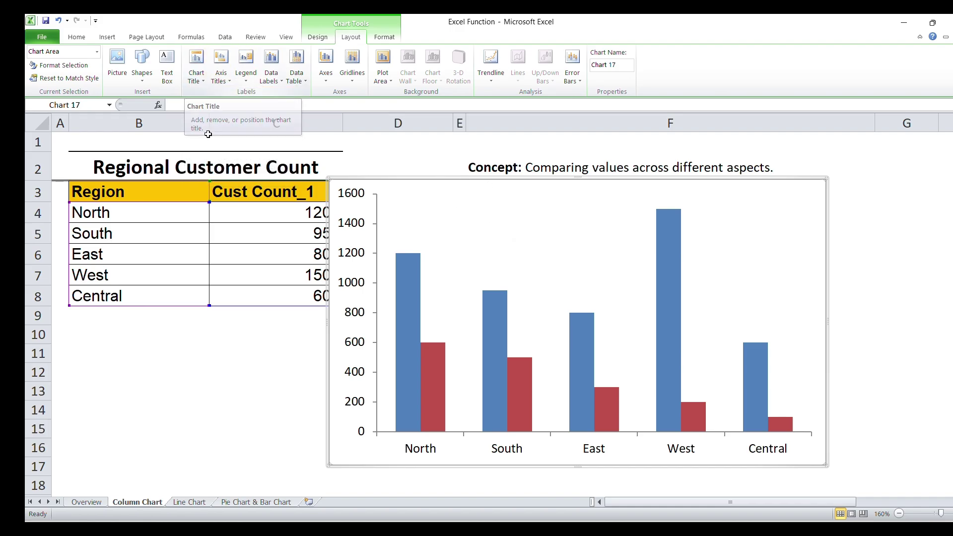
Copy the table's heading text from cell B2 and add a title above the customer column chart.
click(213, 166)
click(263, 105)
drag(262, 105, 170, 105)
key(ctrl+c)
click(403, 197)
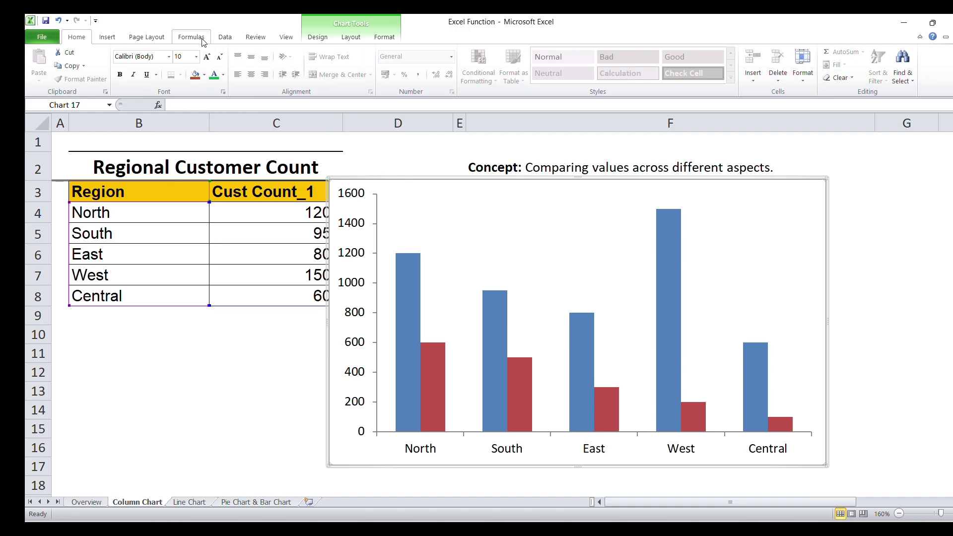
click(351, 39)
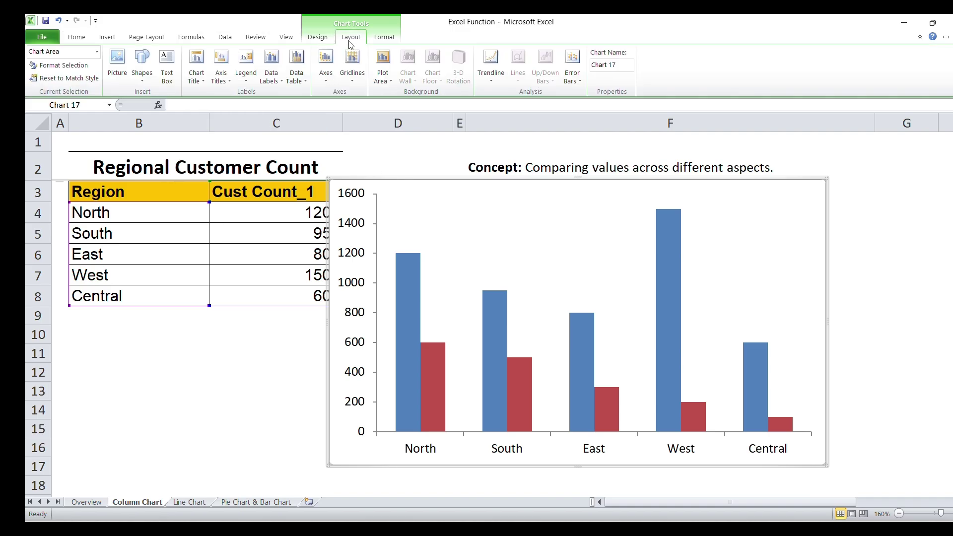
click(196, 67)
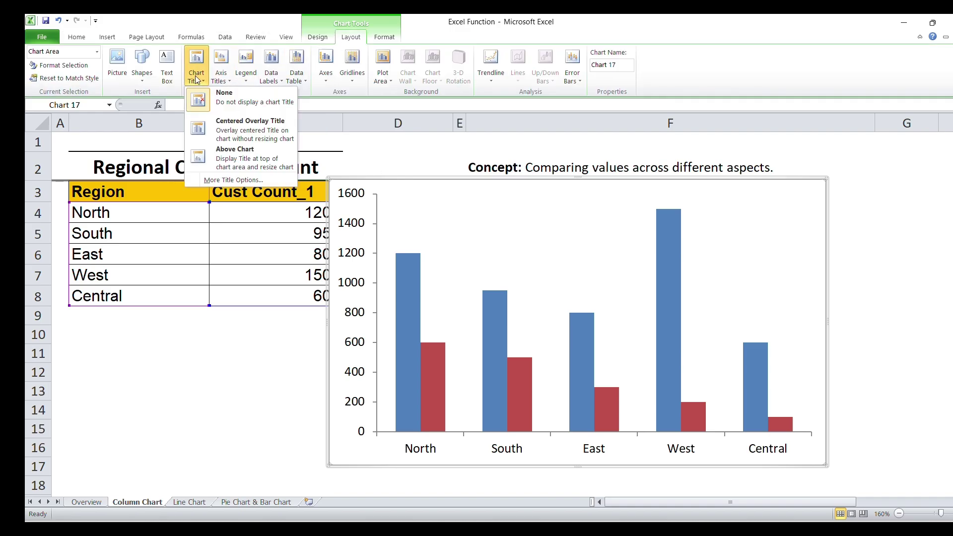
click(219, 158)
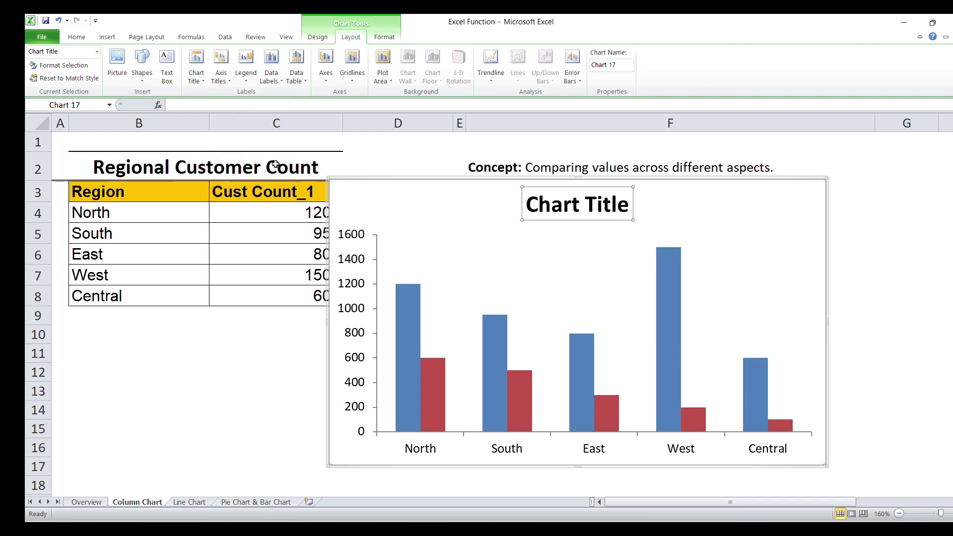
Replace the chart title's placeholder text with the copied heading, Regional Customer Count.
double_click(564, 212)
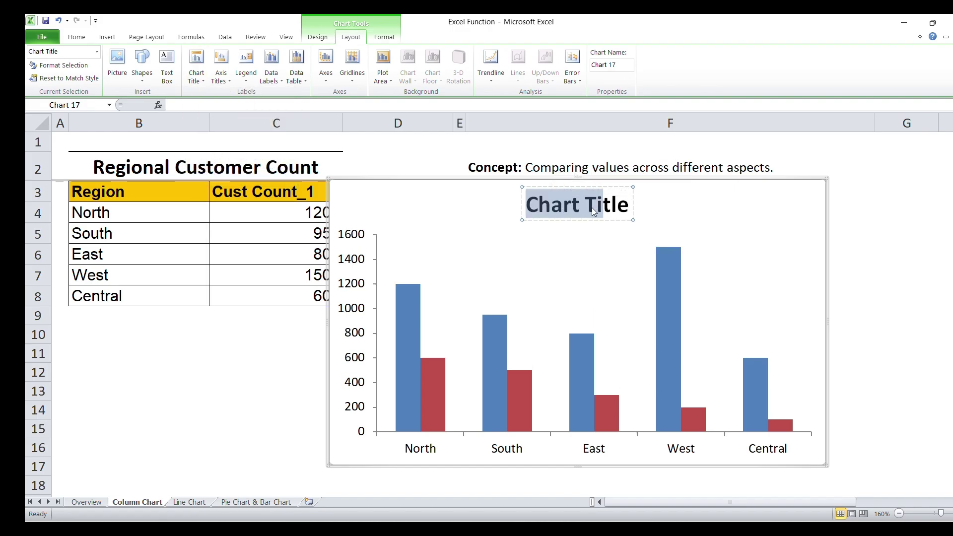
key(shift+Right)
key(shift+Right)
key(shift+Right)
key(shift+Right)
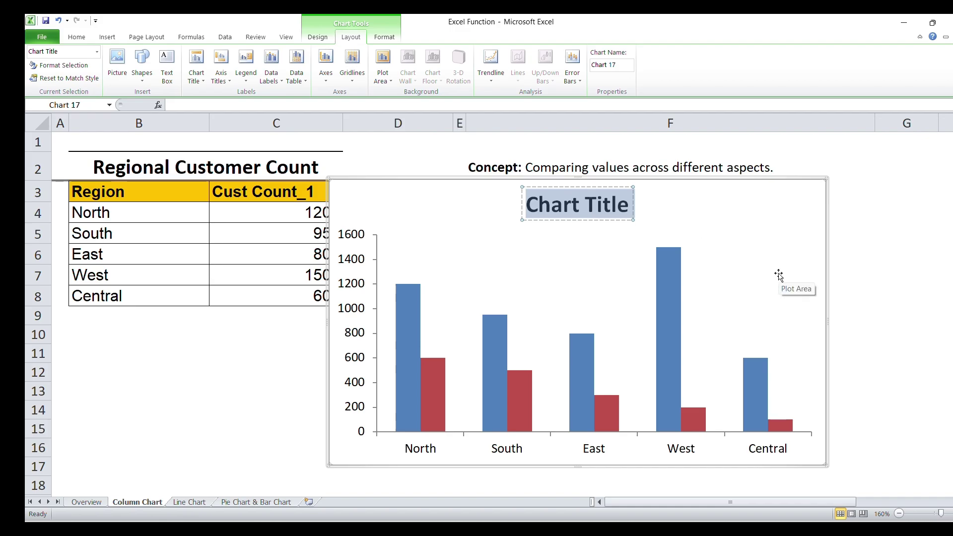
key(ctrl+v)
click(190, 173)
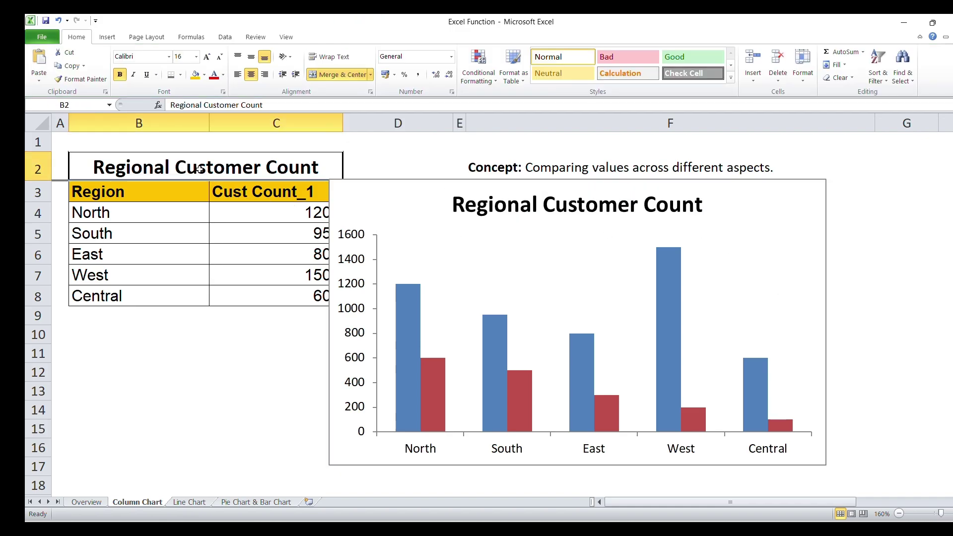
Change the font colour of the chart title to green.
click(486, 208)
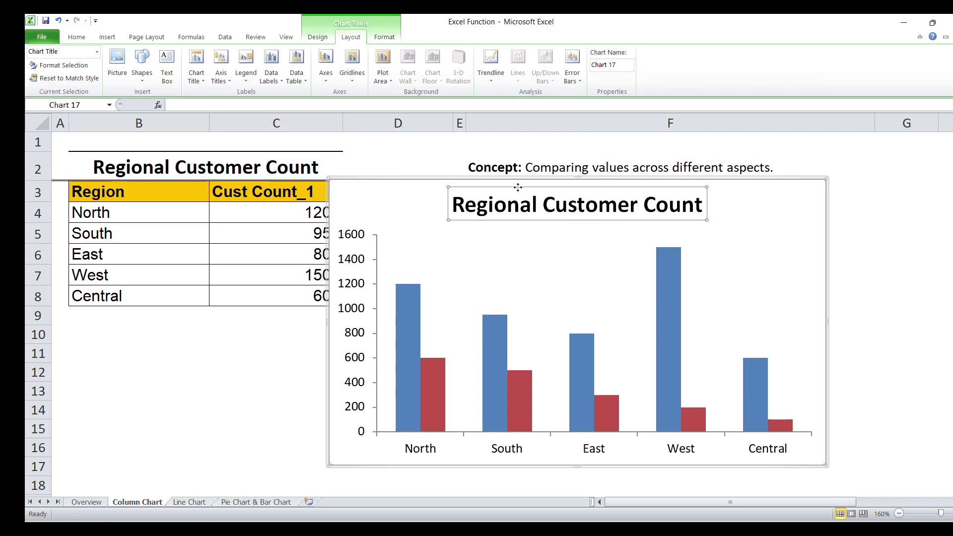
click(77, 37)
click(214, 75)
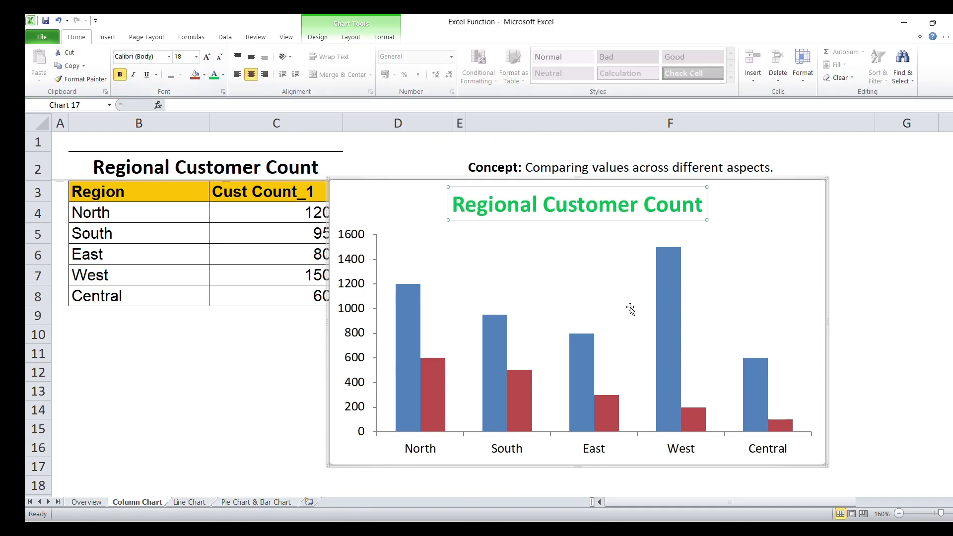
click(396, 216)
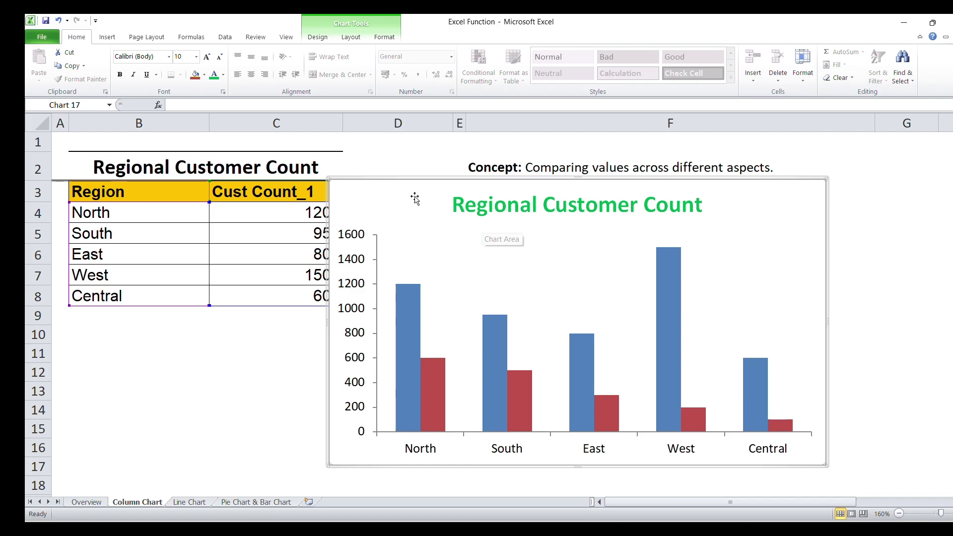
Add a primary horizontal axis title below the column chart's category axis.
click(349, 37)
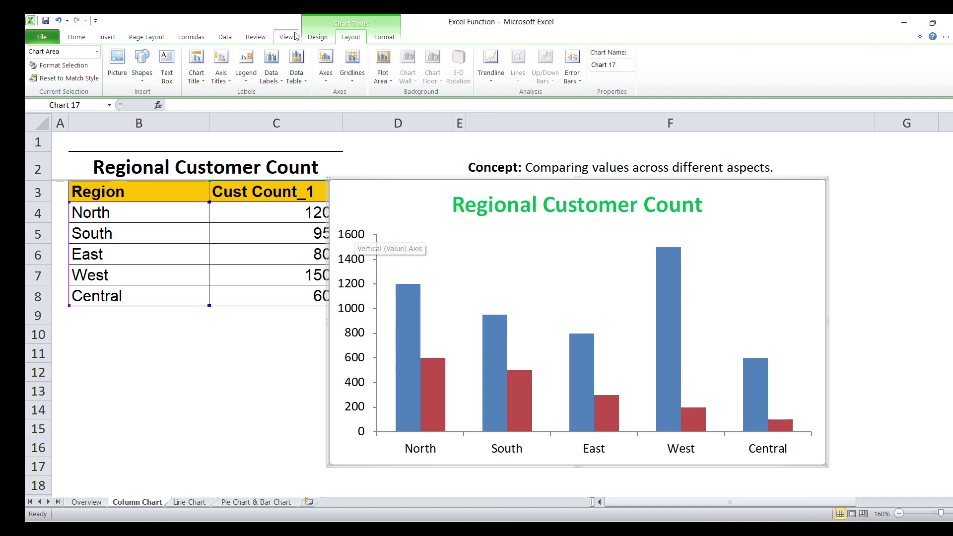
click(224, 68)
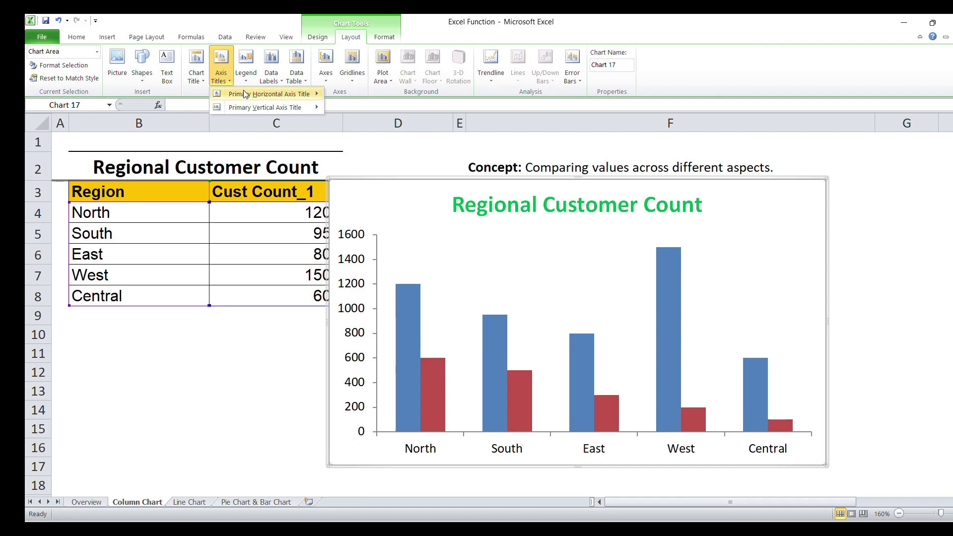
mouse_move(259, 97)
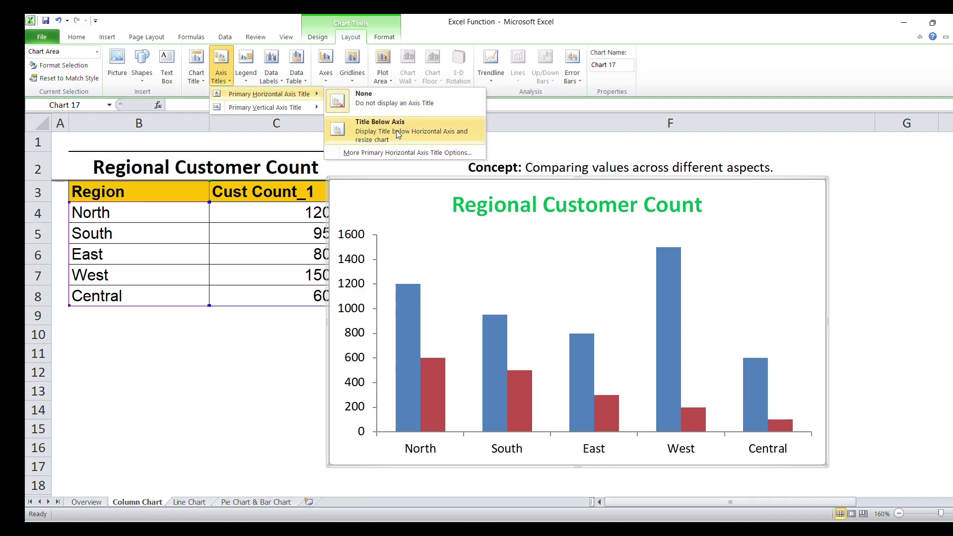
click(380, 134)
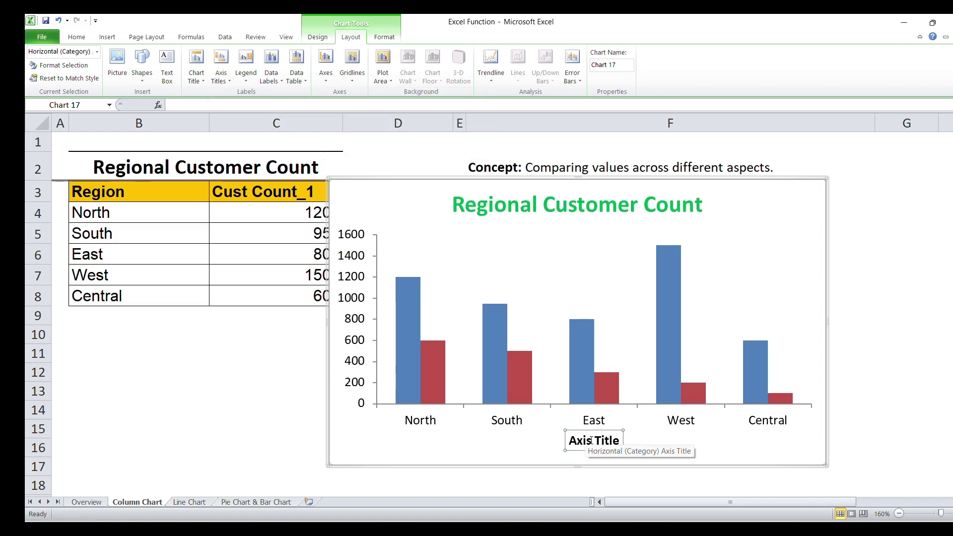
Replace the horizontal axis title's placeholder text with Region, matching the header in cell B3.
click(143, 199)
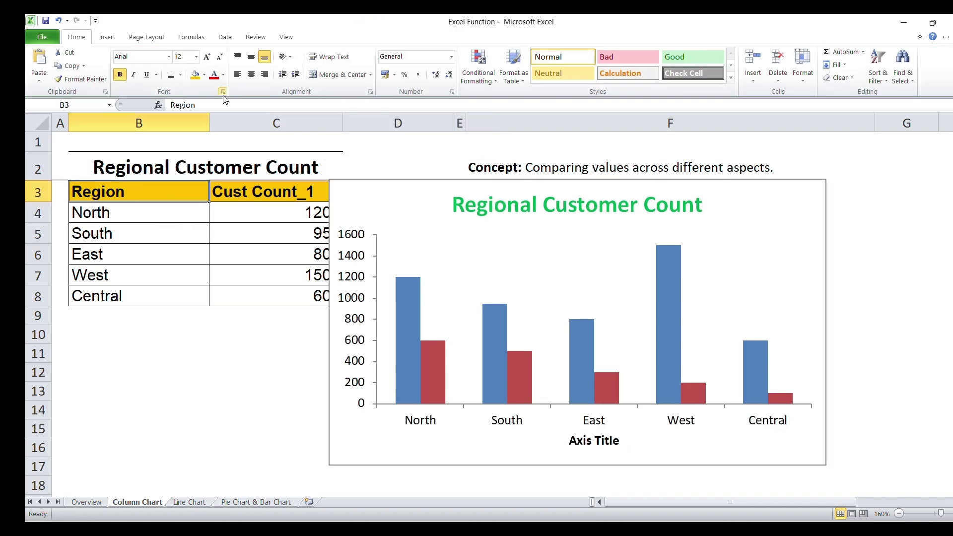
double_click(182, 105)
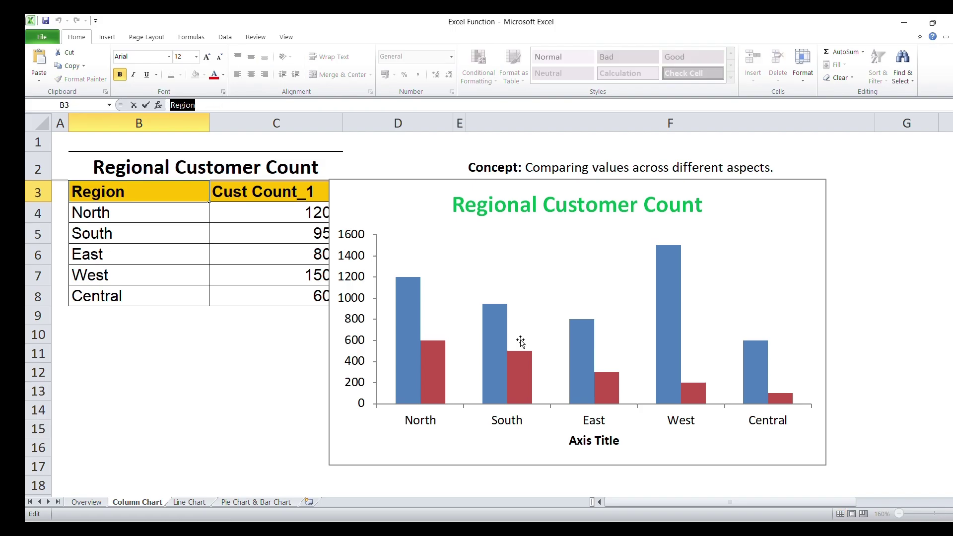
double_click(582, 440)
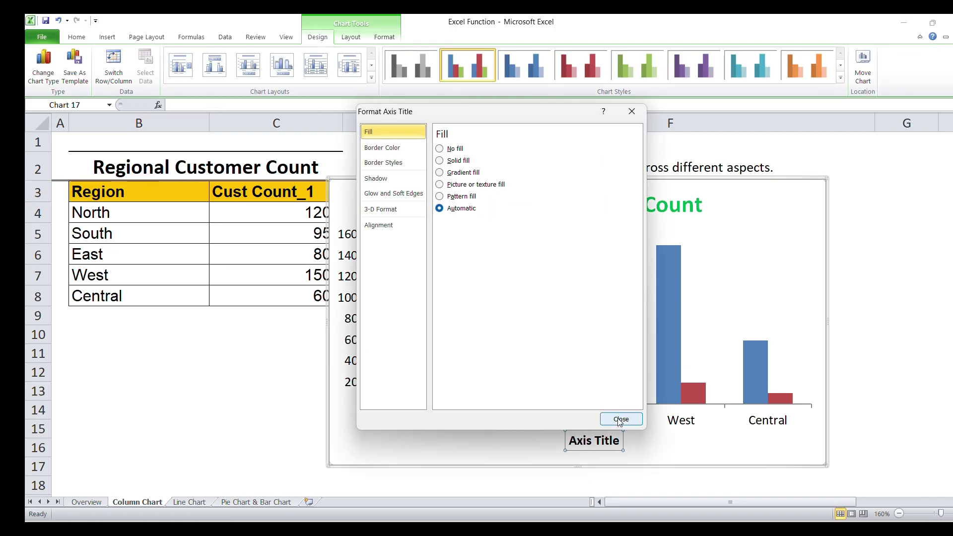
click(621, 419)
drag(570, 442, 618, 445)
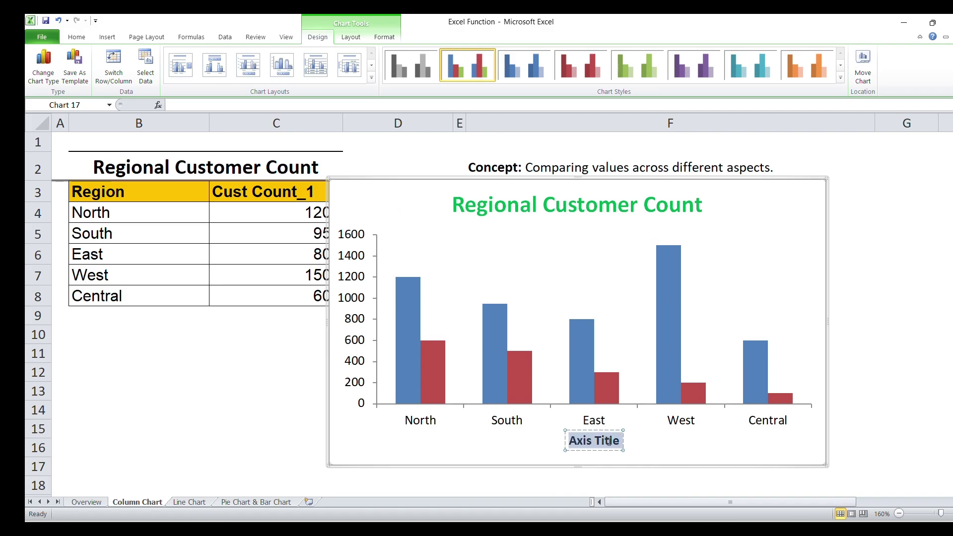
text(Region)
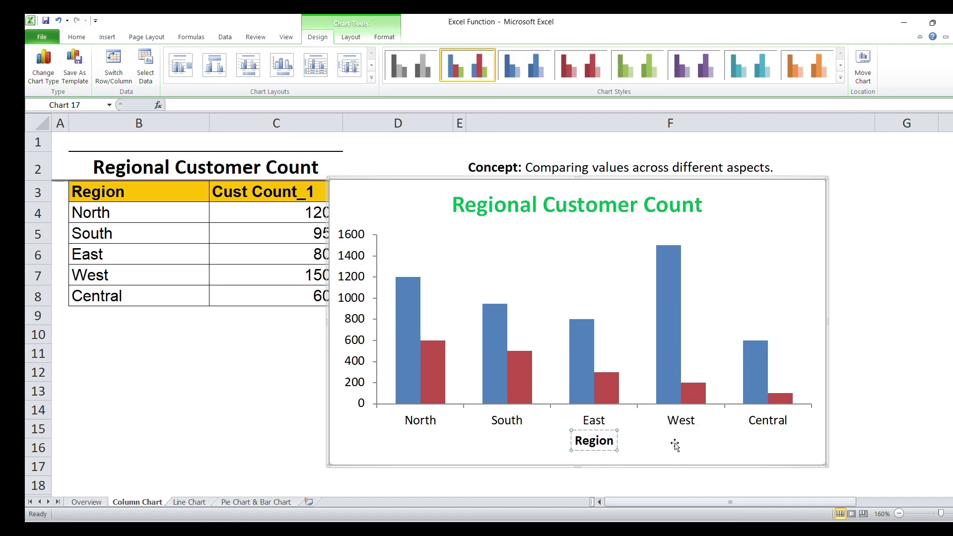
click(526, 442)
Add a primary vertical axis title to the column chart using the Vertical Title style.
click(360, 304)
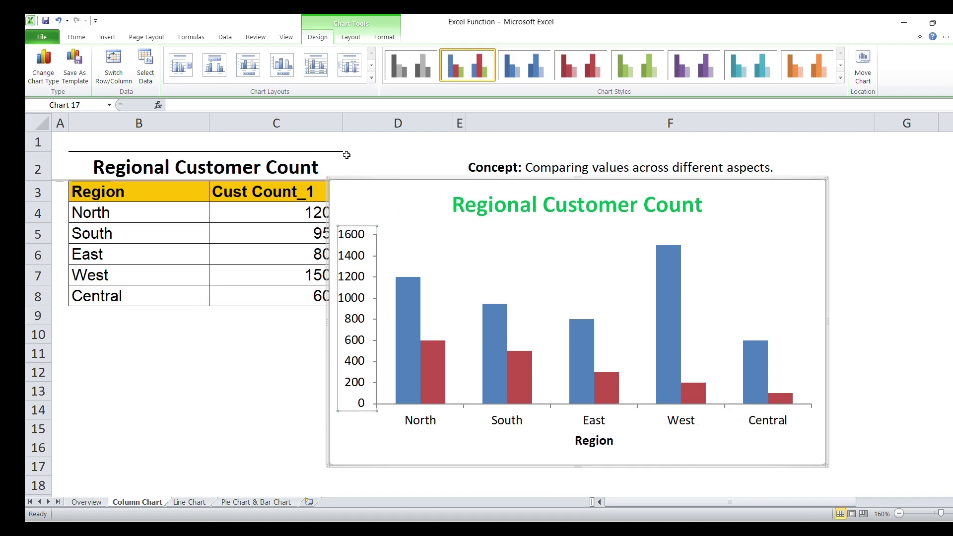
click(357, 39)
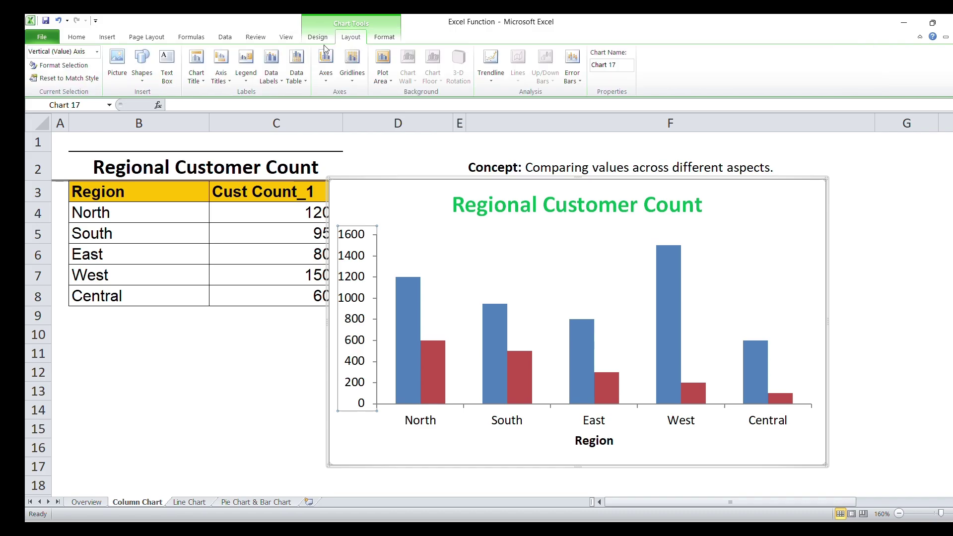
click(222, 80)
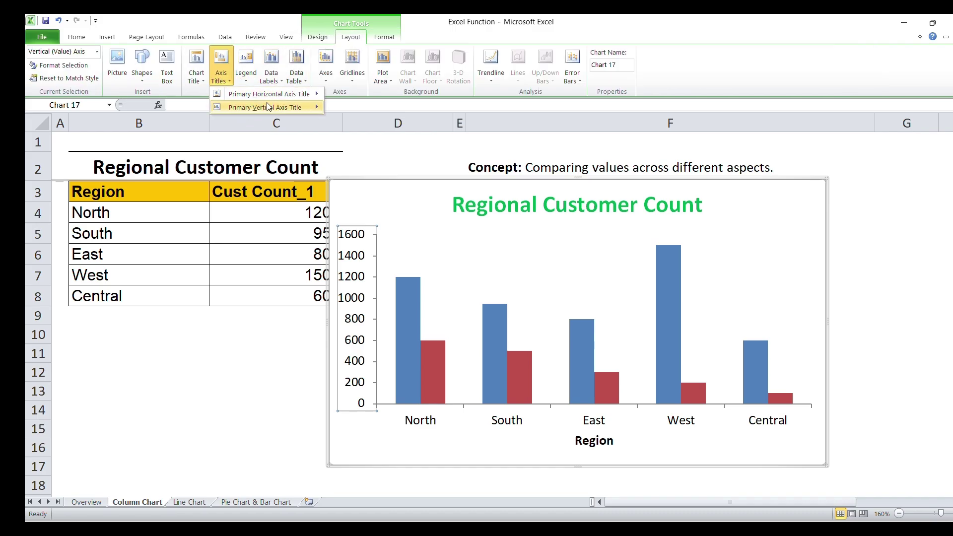
mouse_move(273, 110)
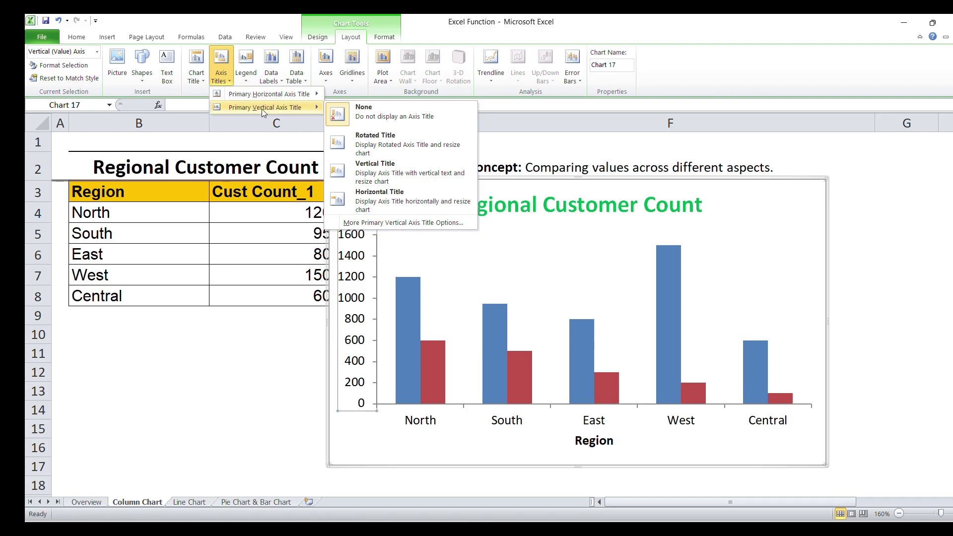
click(346, 174)
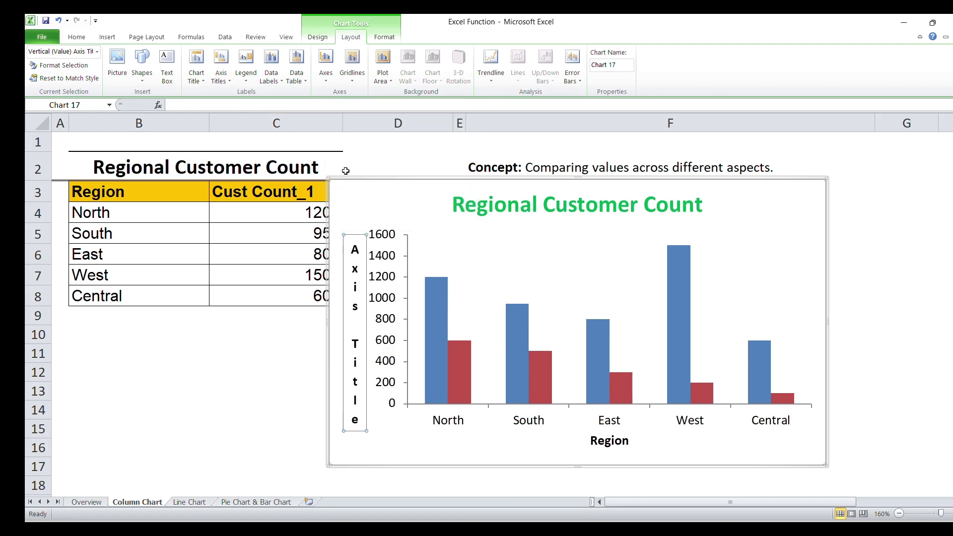
Set the primary vertical axis title to the Rotated Title style.
click(222, 77)
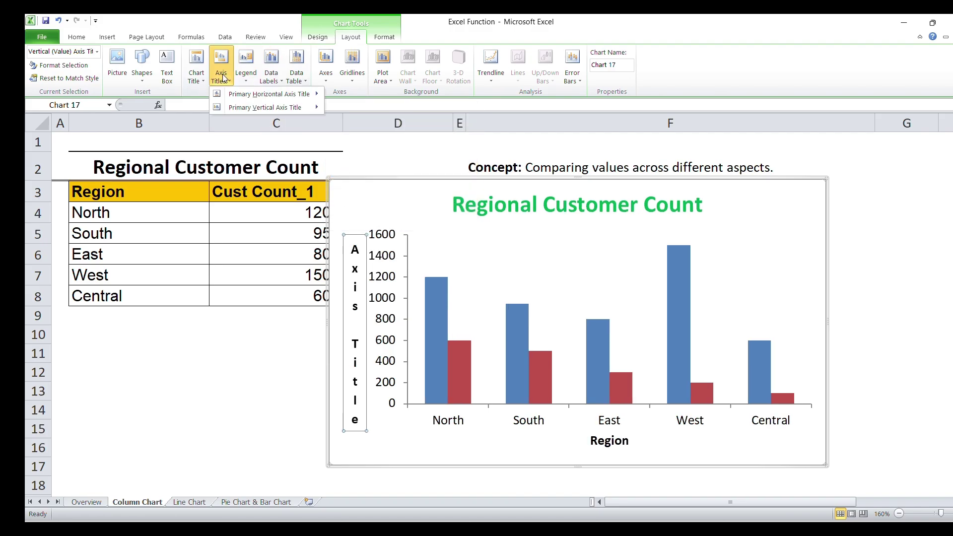
mouse_move(240, 106)
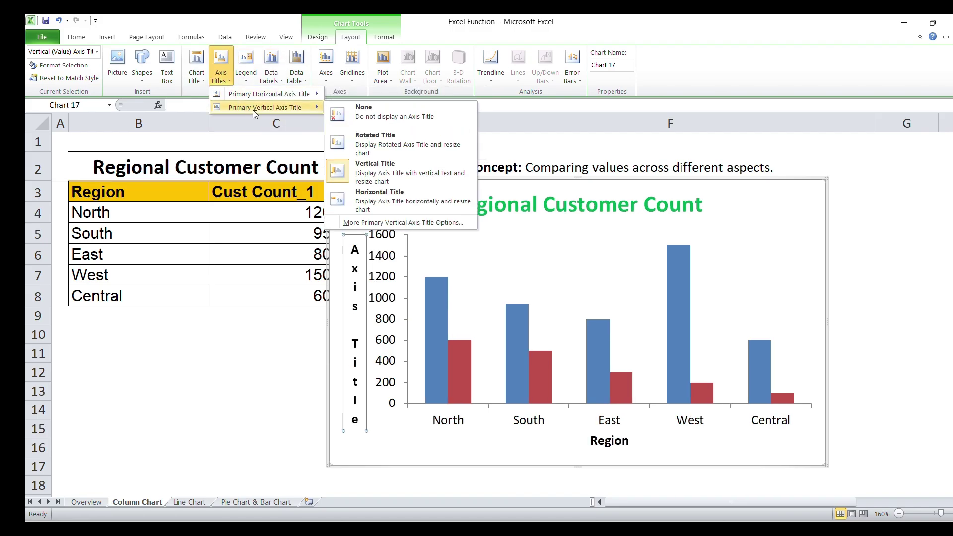
click(329, 140)
Replace the vertical axis title's placeholder text with Cust Count.
triple_click(354, 323)
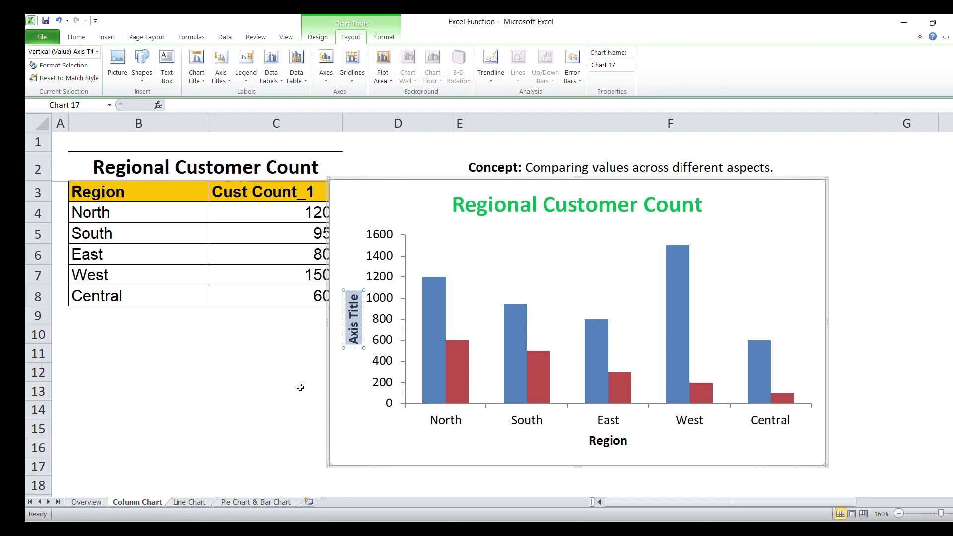
text(Cust)
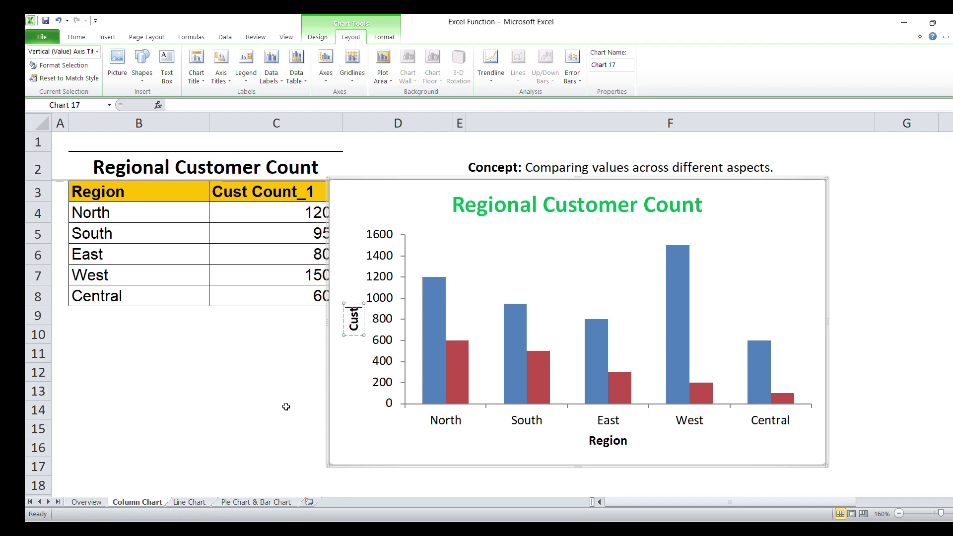
text( Count)
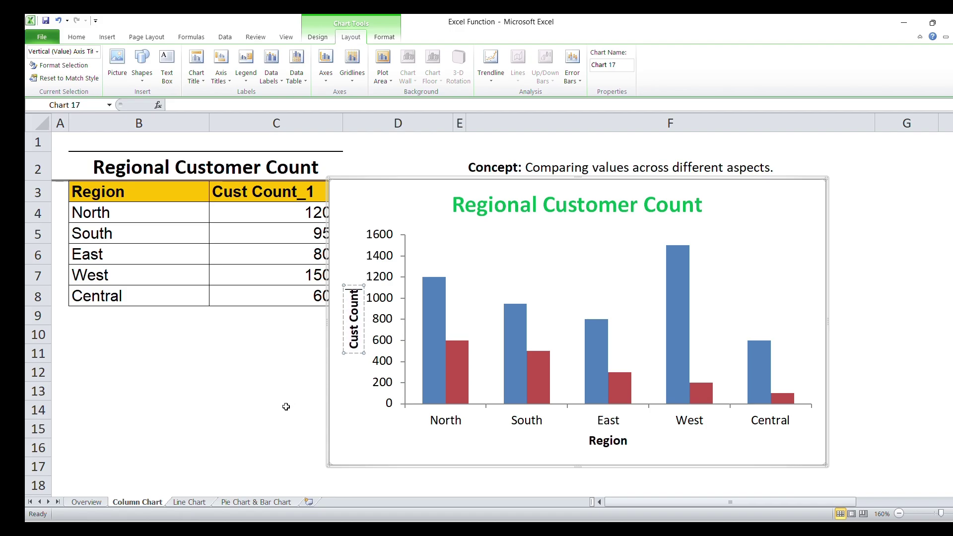
click(361, 432)
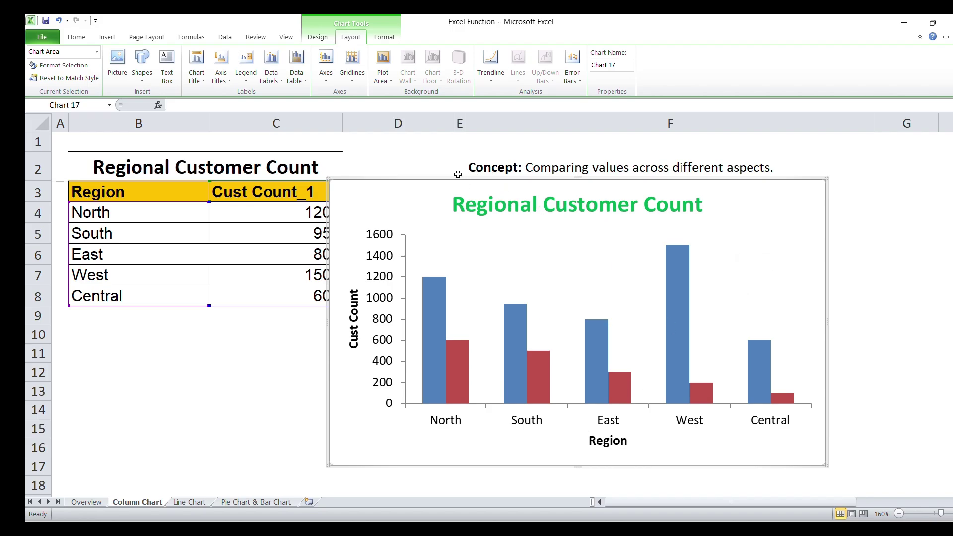
Show the legend at the top of the column chart and check its series entries against the North region's bars.
click(243, 65)
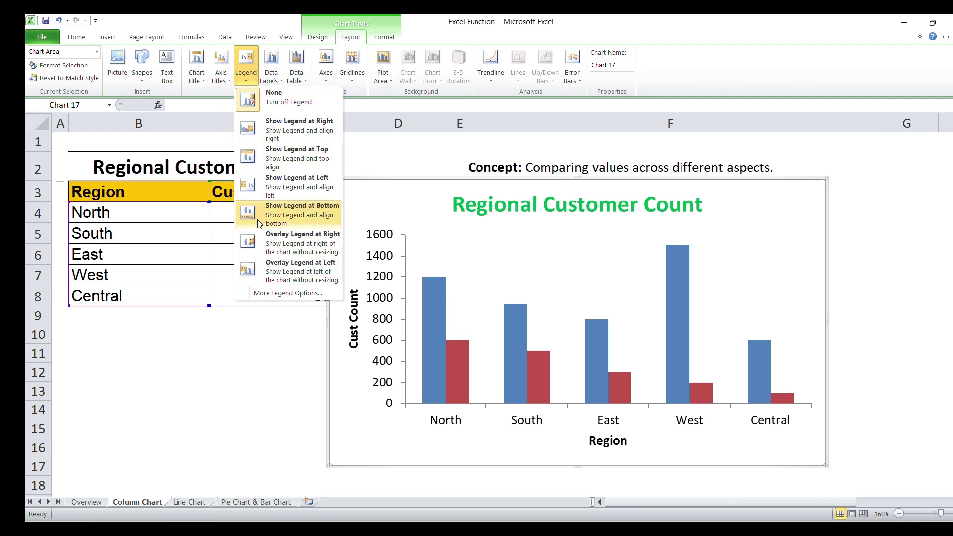
click(254, 158)
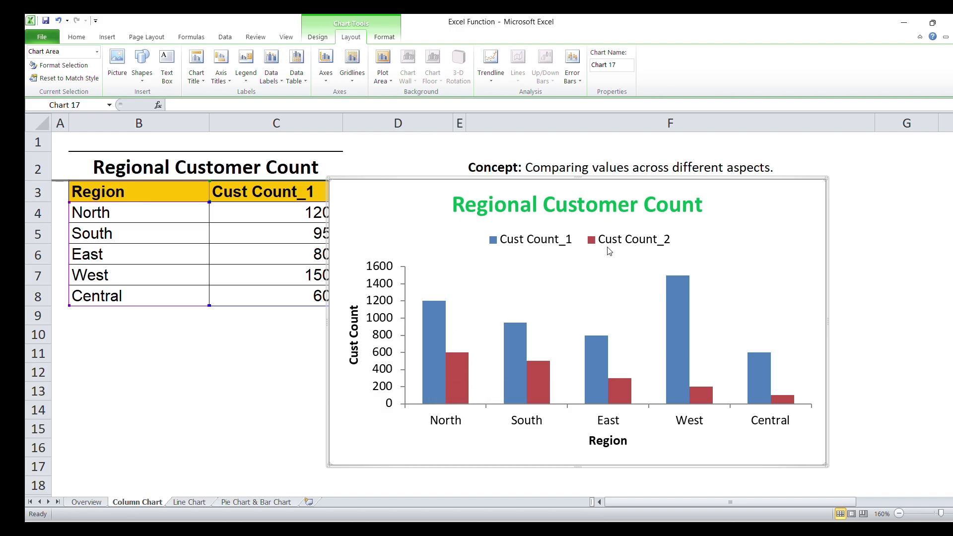
mouse_move(456, 389)
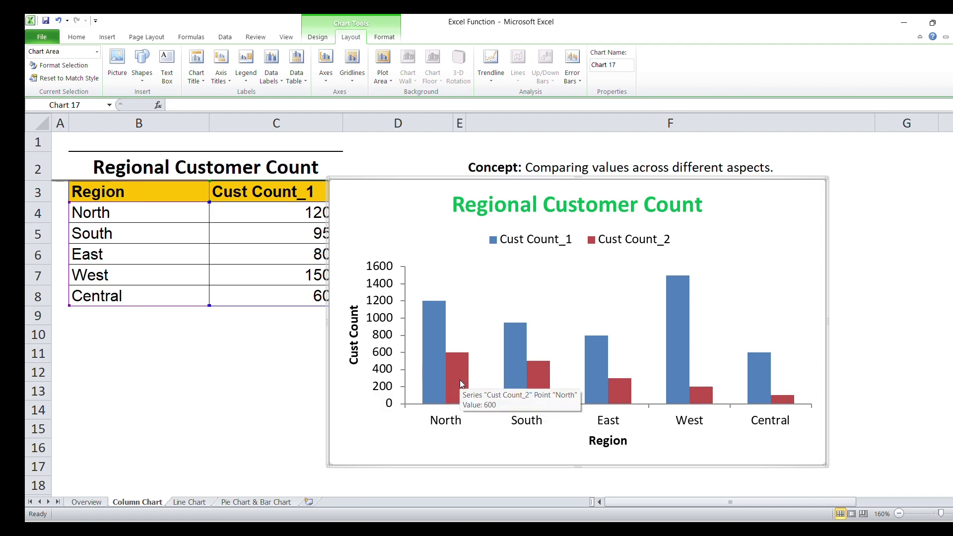
click(552, 245)
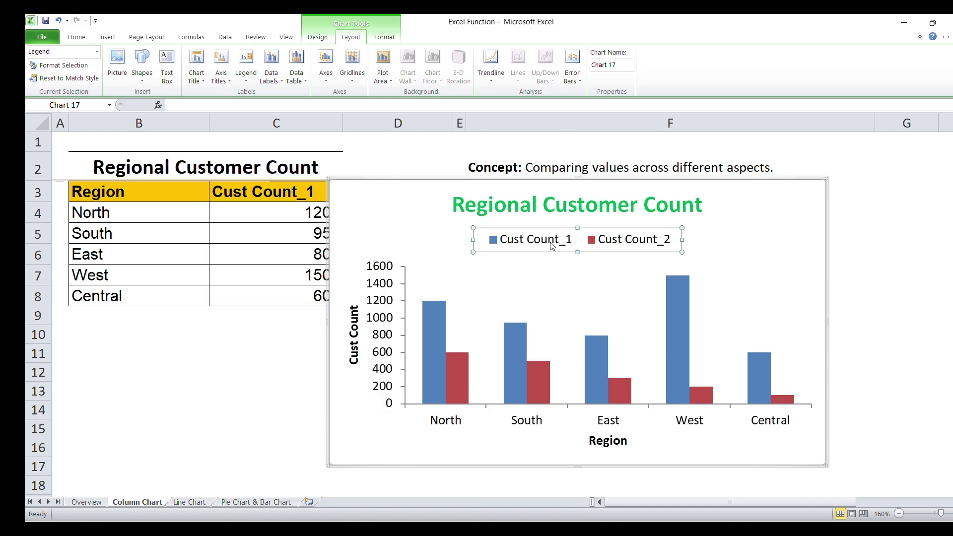
click(434, 223)
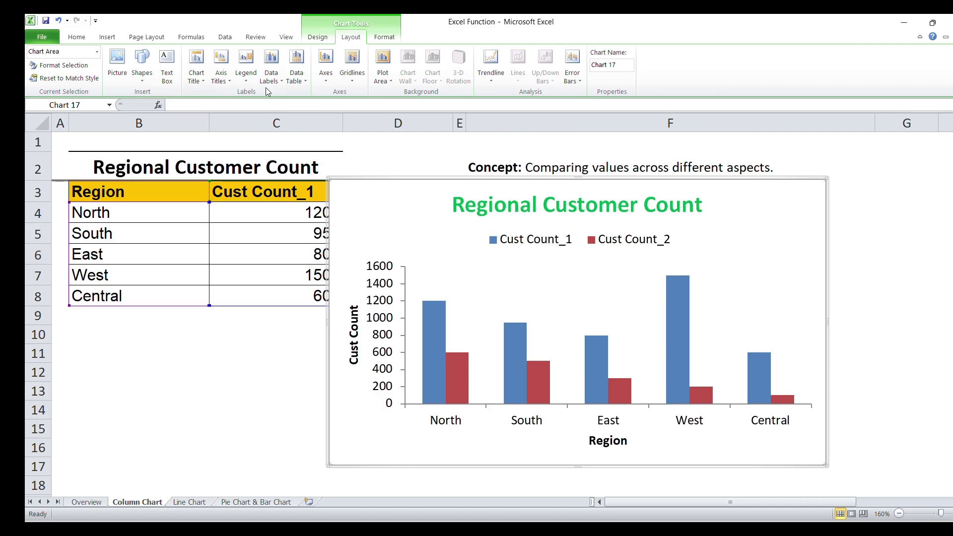
Try overlaying the legend at the left and at the right of the column chart.
click(246, 72)
click(246, 270)
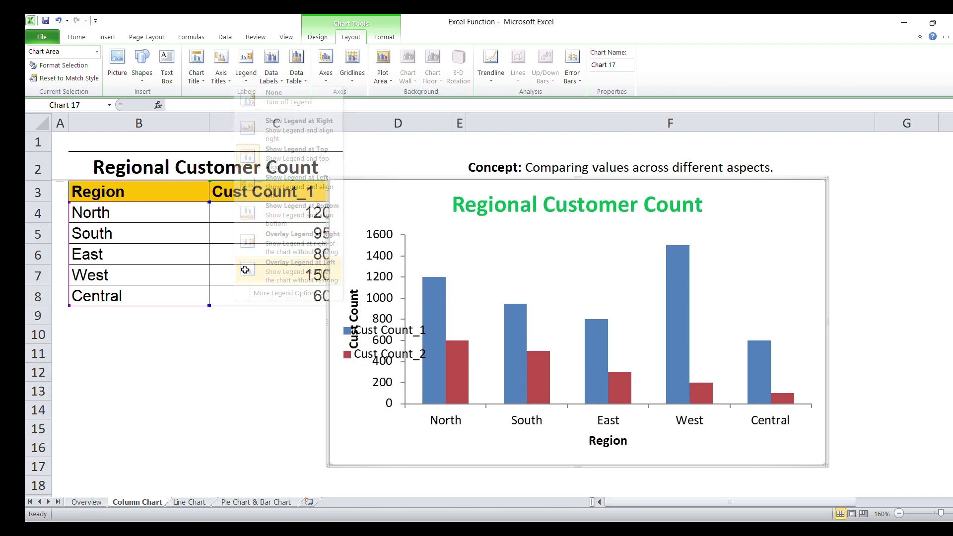
click(246, 69)
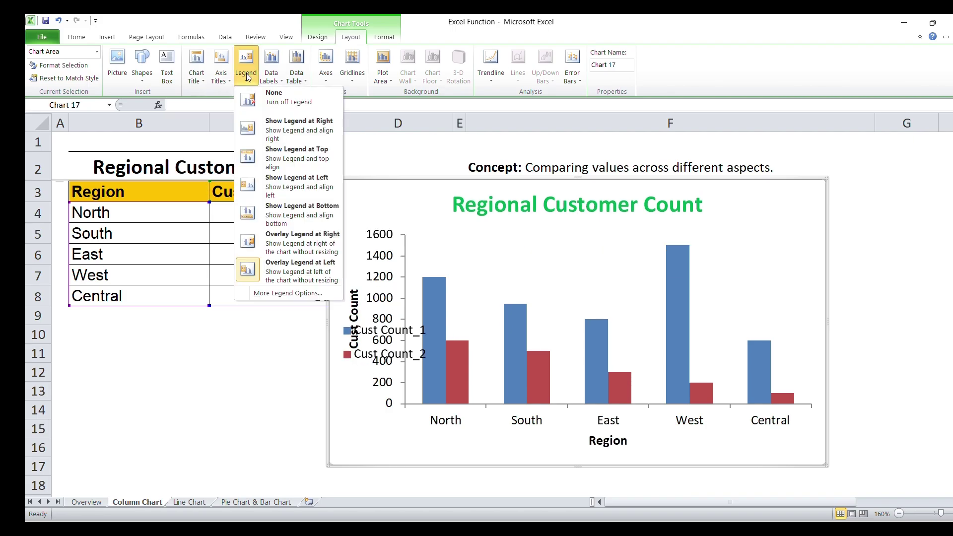
click(269, 243)
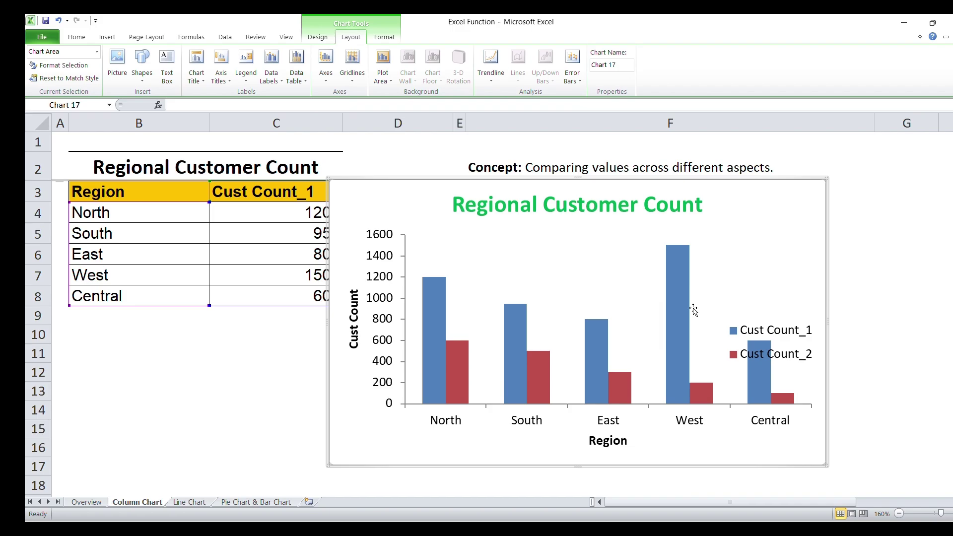
Show the legend at the bottom of the column chart and add data labels at the outside end of the bars.
click(253, 73)
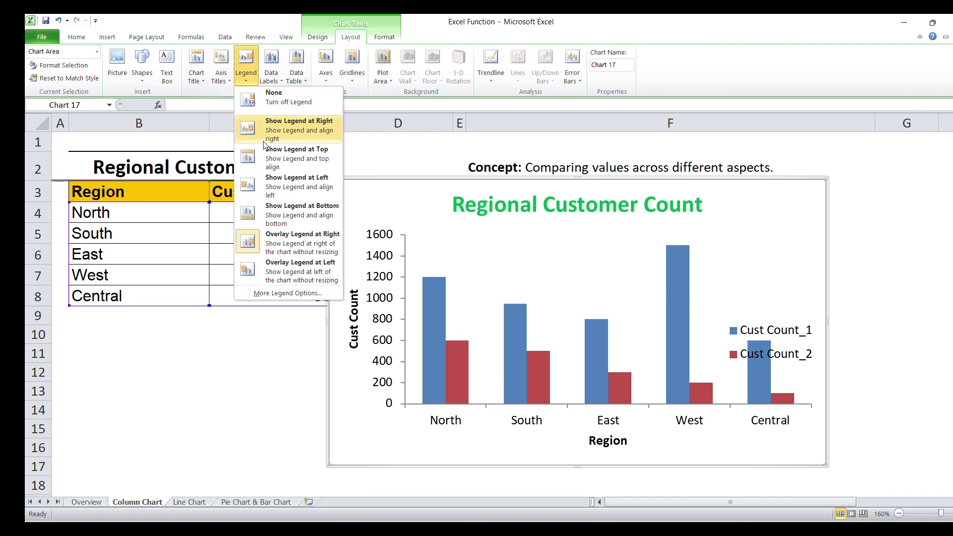
click(268, 219)
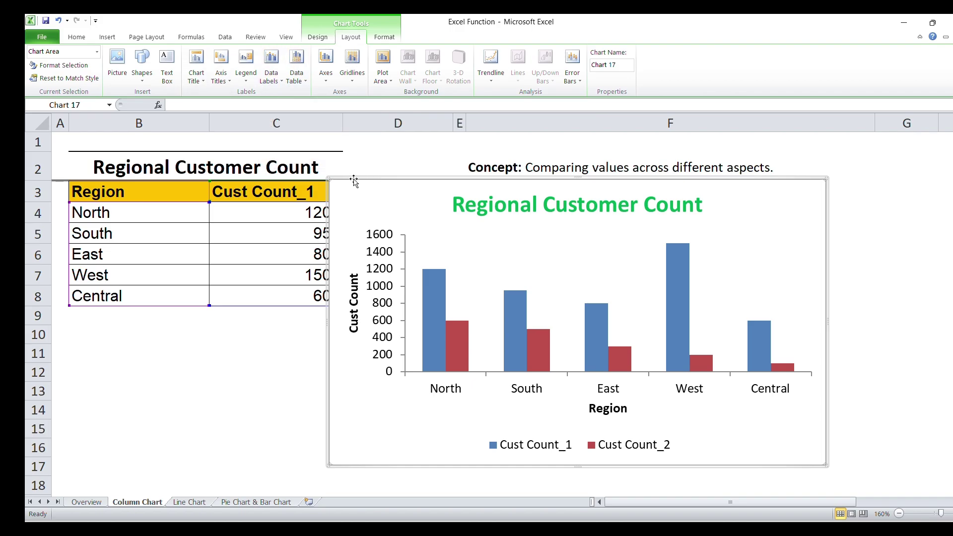
click(275, 79)
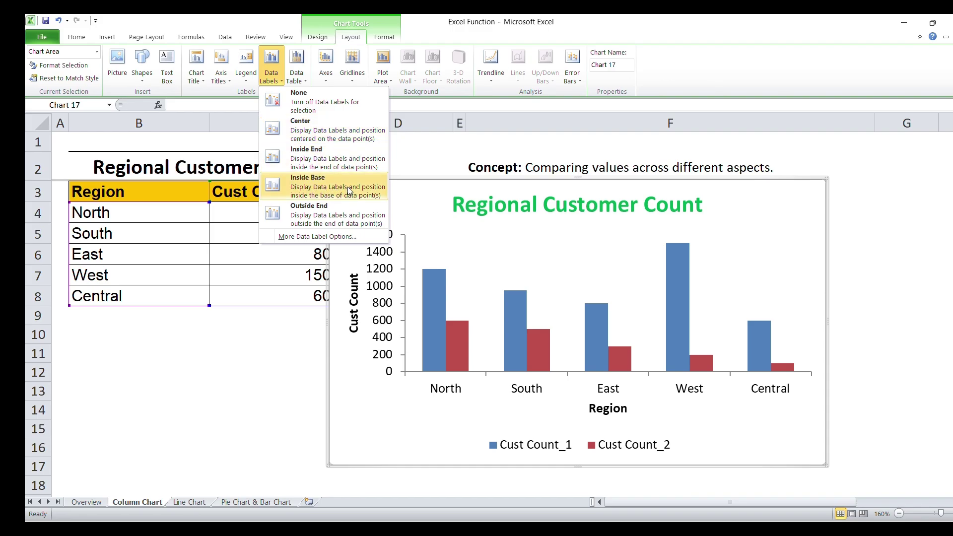
click(301, 221)
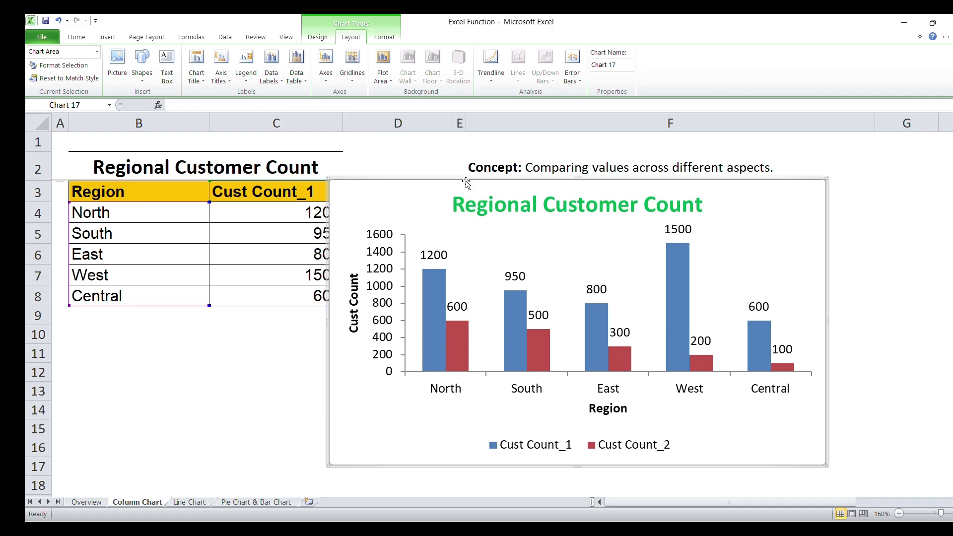
Move the column chart over the source table and show a data table with legend keys beneath it.
drag(466, 182, 197, 135)
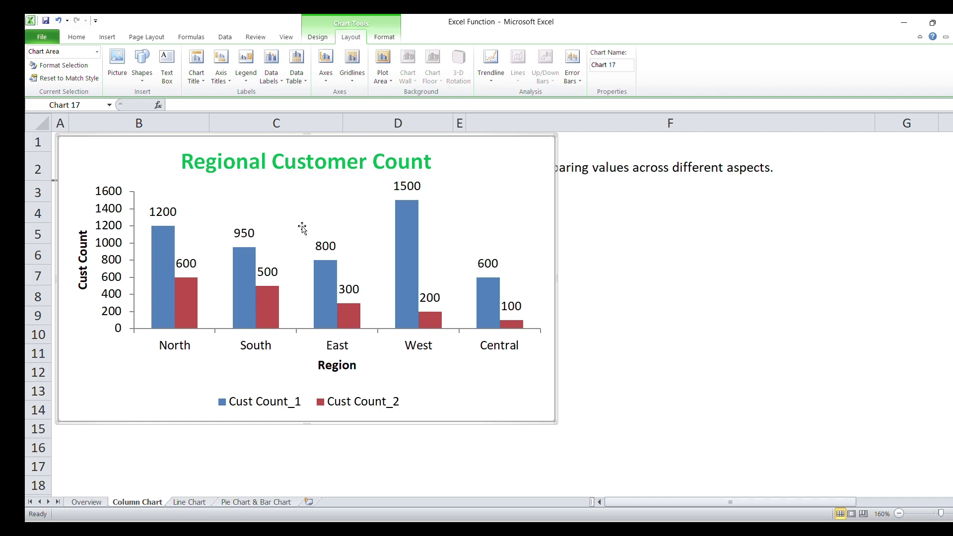
click(295, 78)
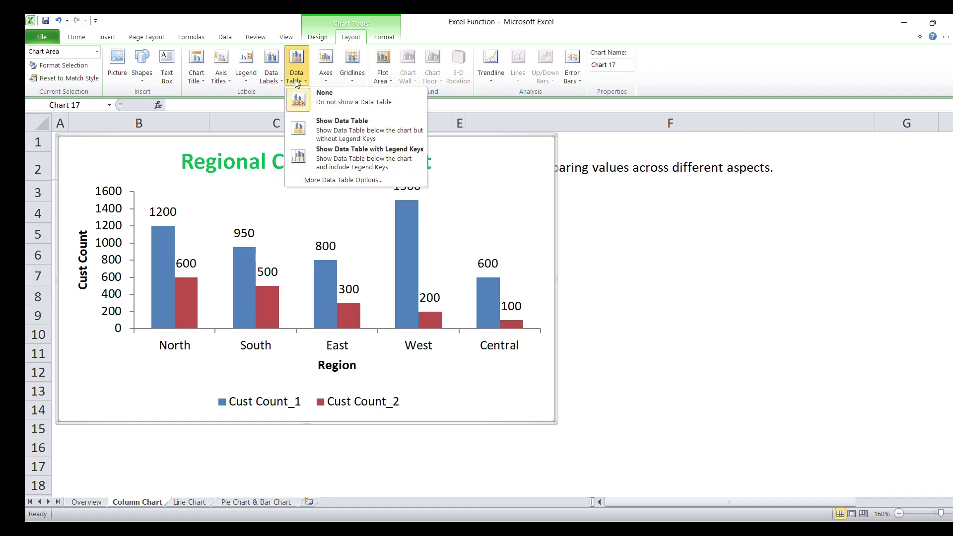
click(300, 159)
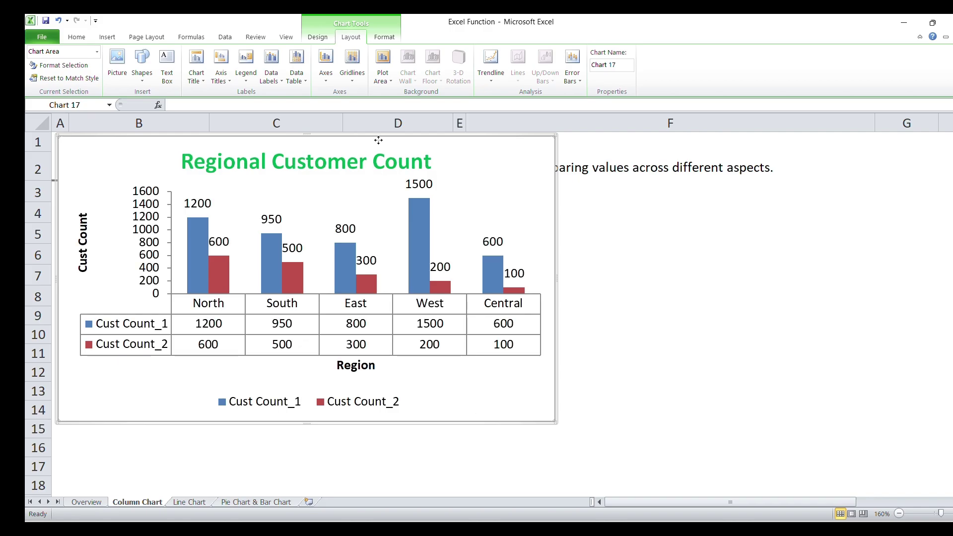
Compare the data table with the source cells, place the column chart over them again and enlarge it across columns B to F.
drag(379, 140, 712, 182)
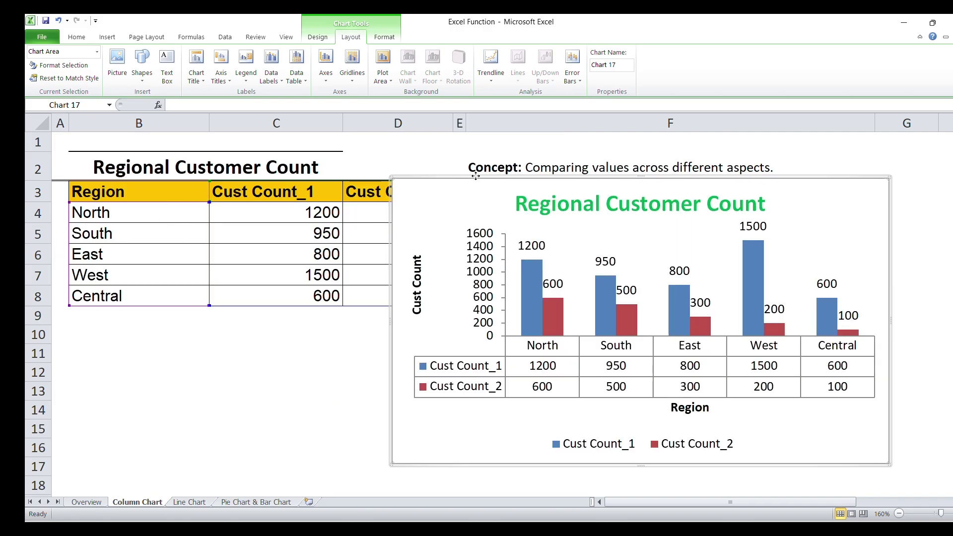
drag(173, 137, 173, 137)
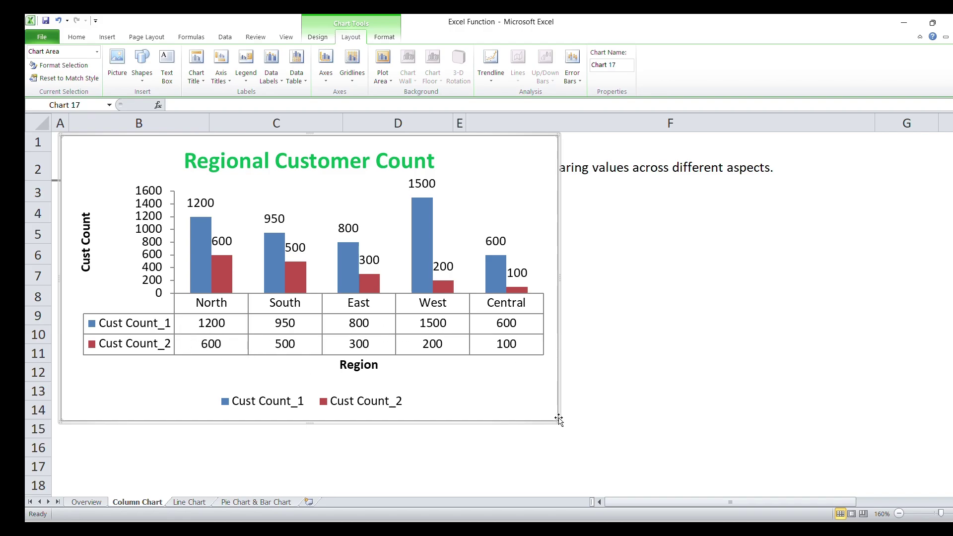
drag(559, 419, 870, 450)
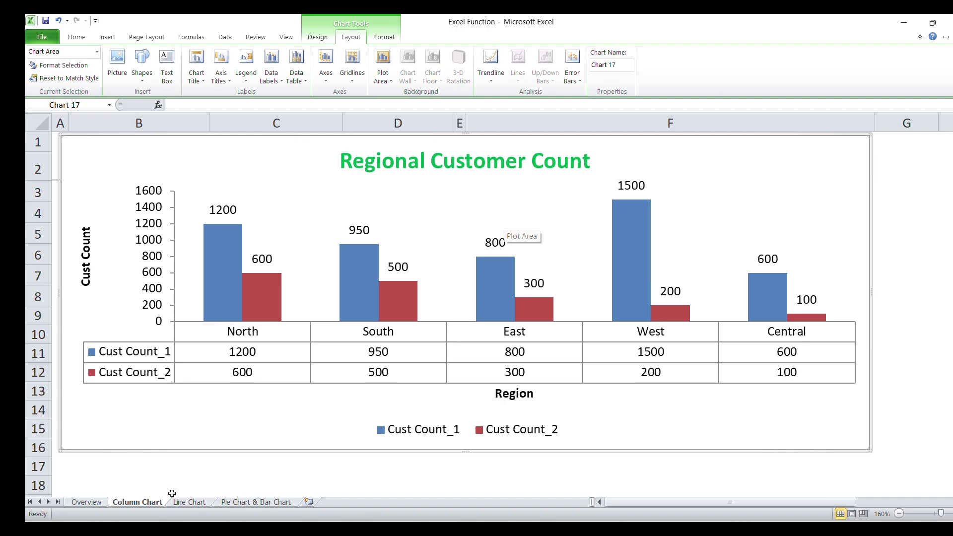
View the Line Chart and Pie Chart & Bar Chart sheets, return to the Column Chart sheet and review the chart's design and layout options.
click(189, 501)
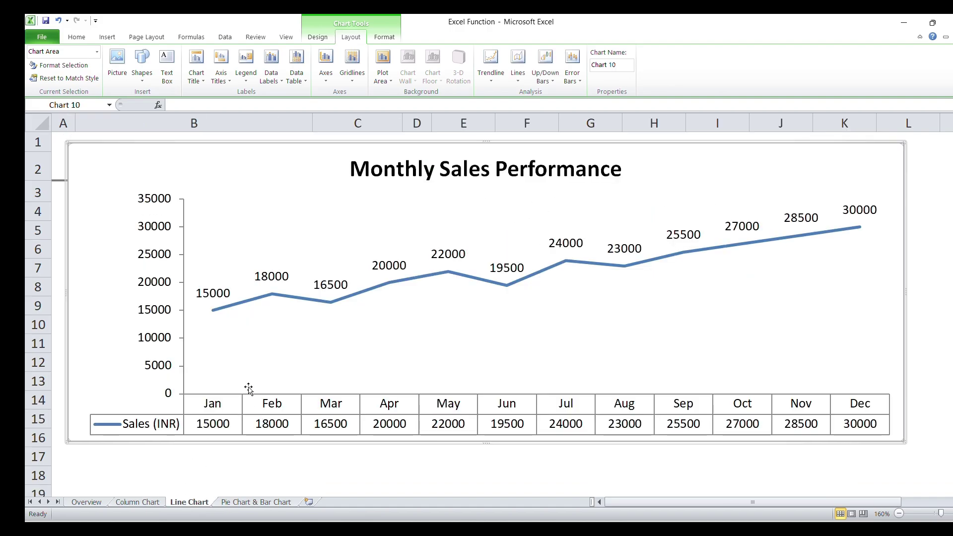
click(235, 502)
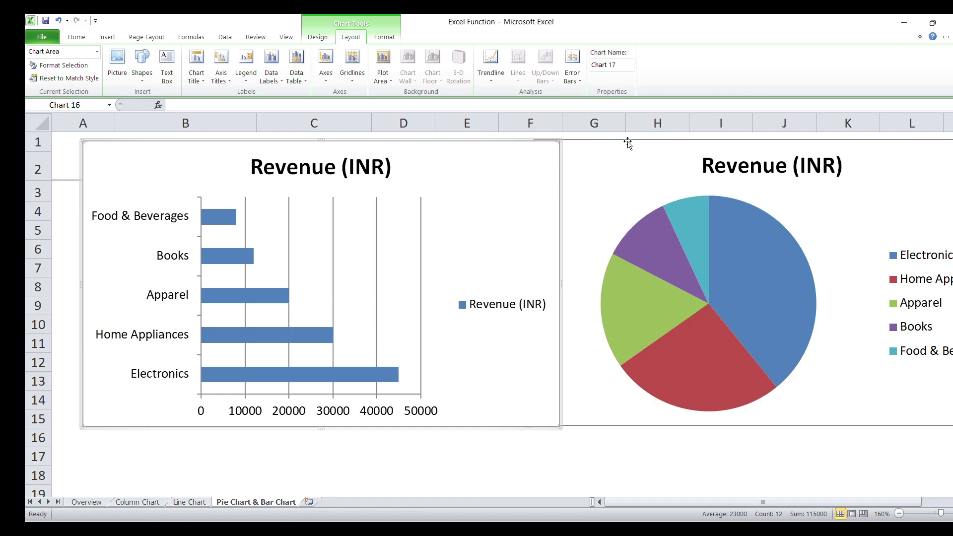
click(188, 502)
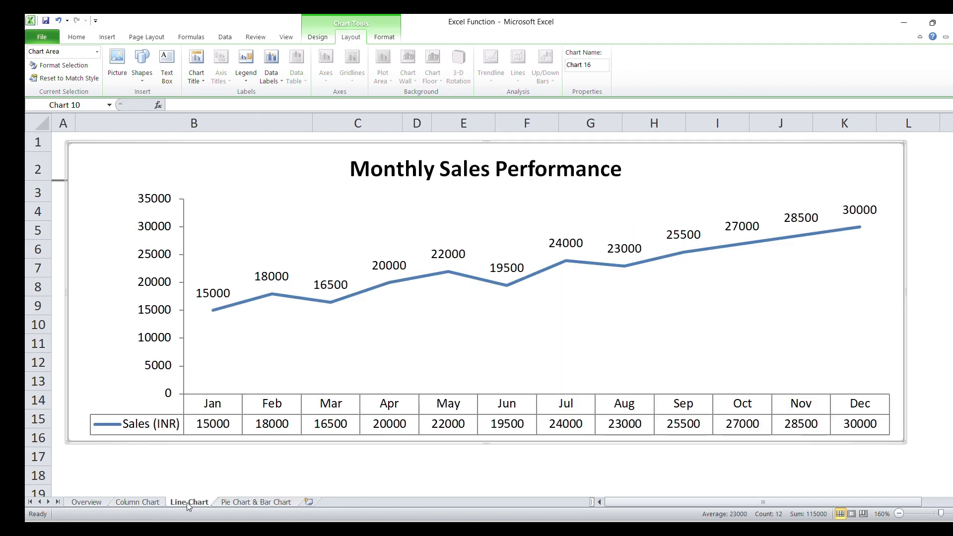
click(146, 502)
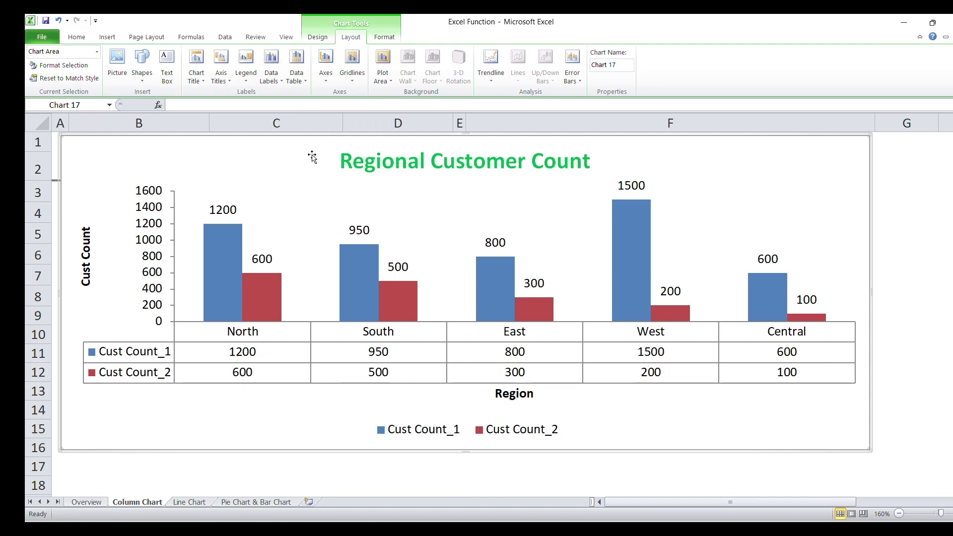
click(317, 37)
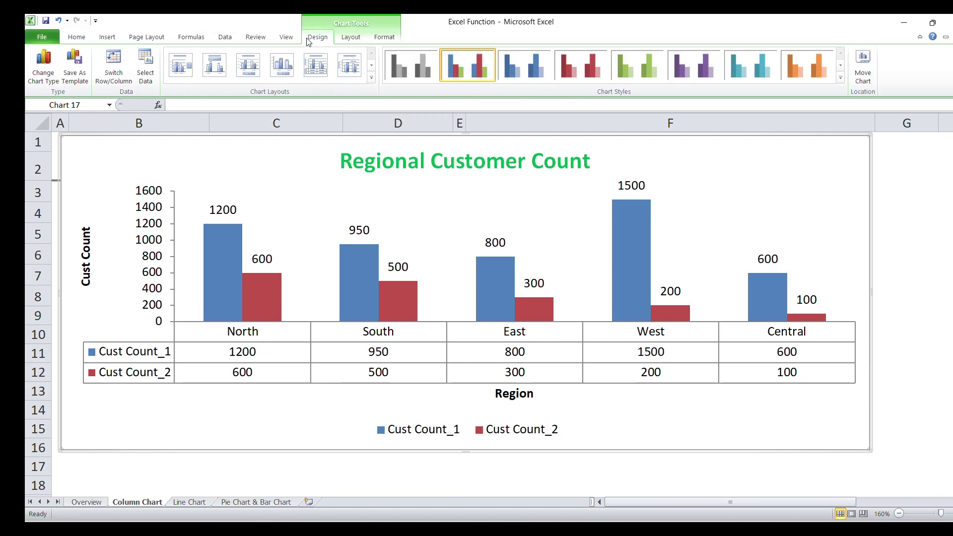
click(346, 43)
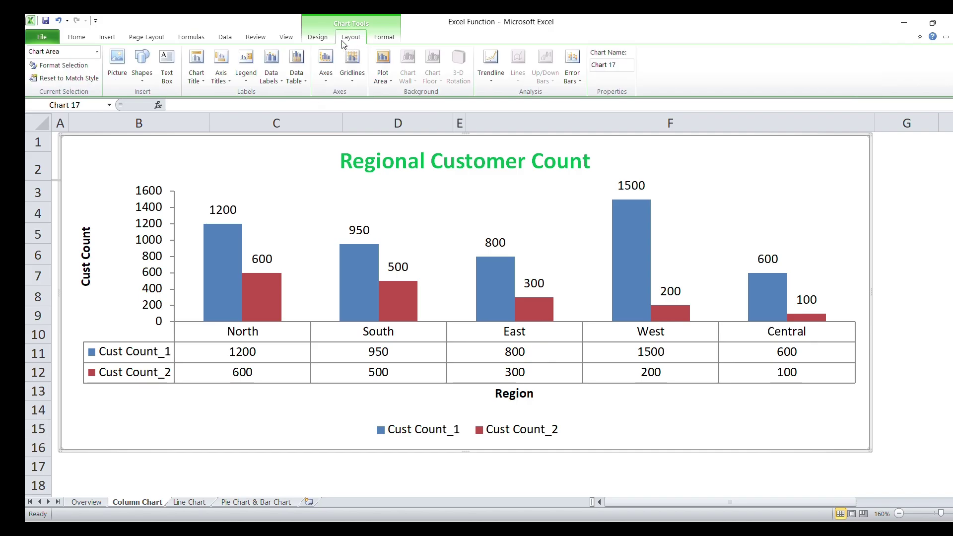
click(320, 40)
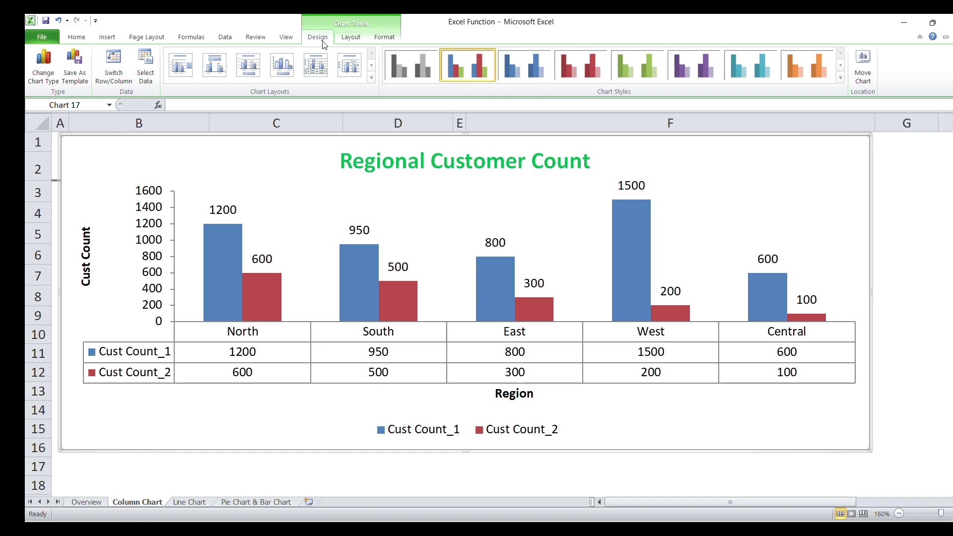
Delete the Revenue (INR) bar chart from the Pie Chart & Bar Chart sheet.
click(247, 502)
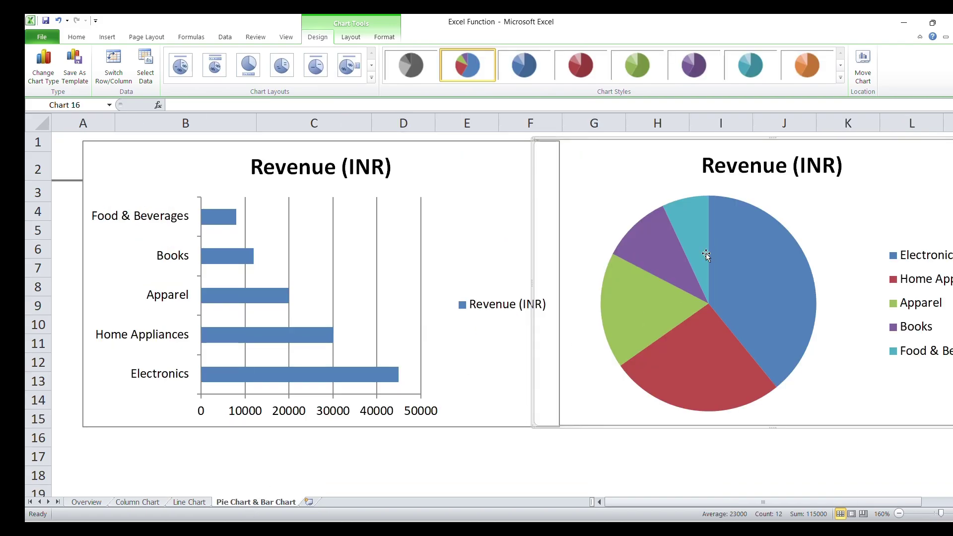
click(474, 145)
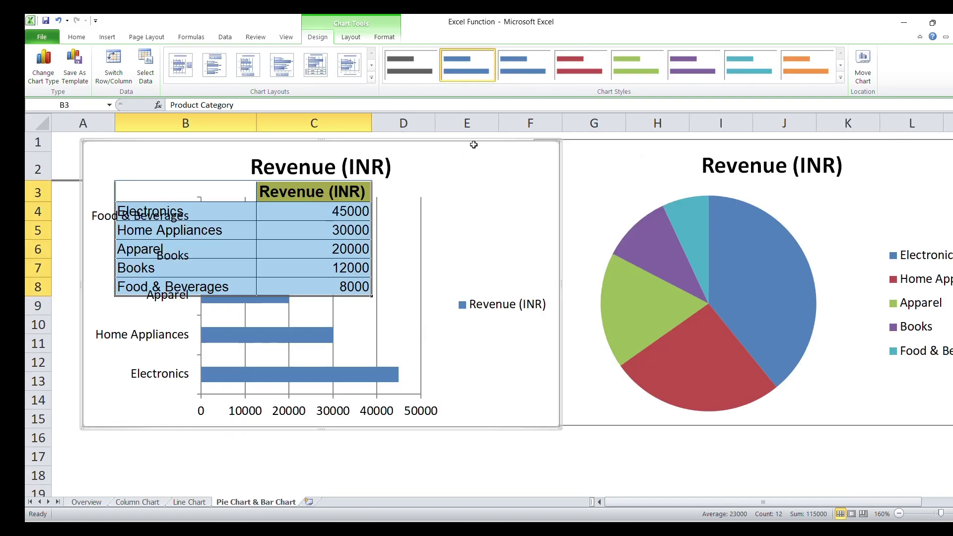
key(Delete)
Move the Revenue (INR) pie chart over the product category table and enlarge it to reach column K and row 18.
click(648, 141)
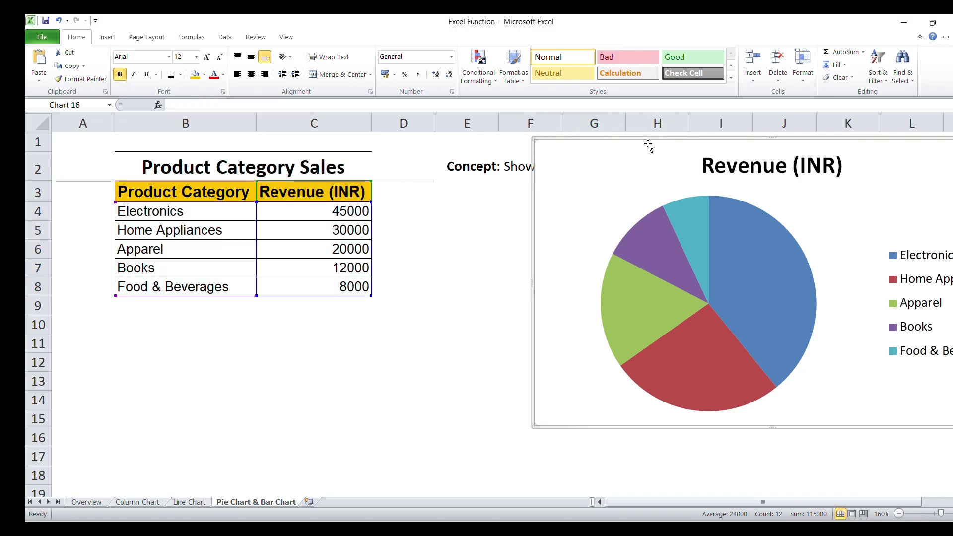
drag(650, 142, 212, 136)
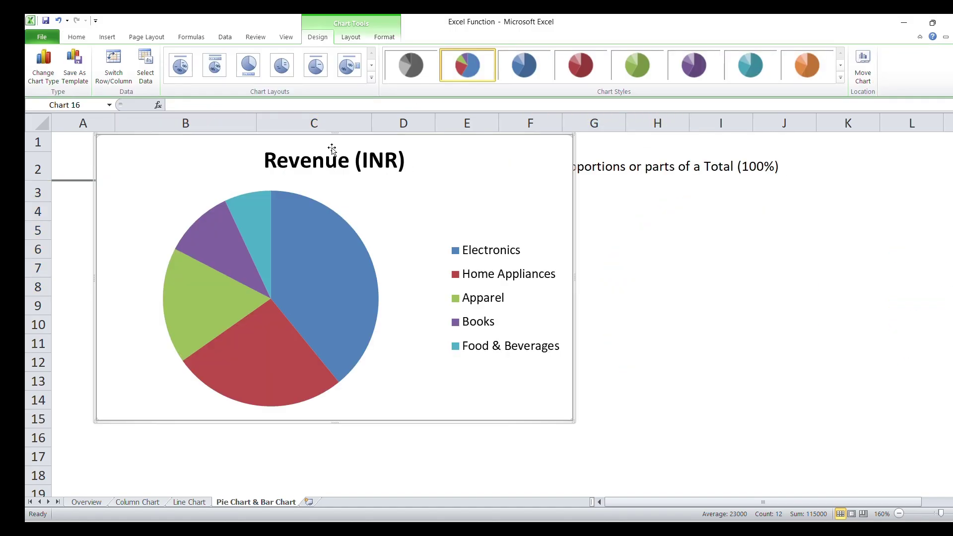
drag(323, 135, 303, 133)
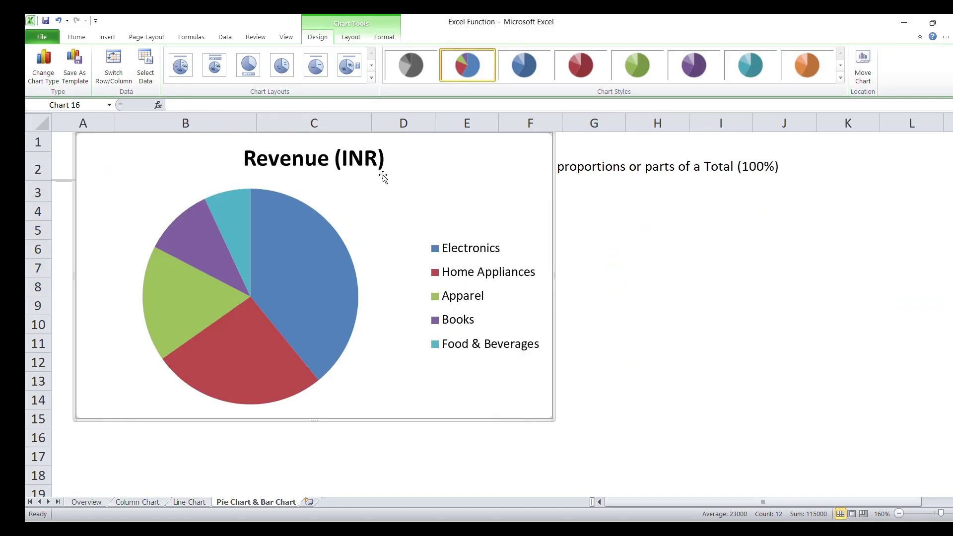
drag(552, 418, 870, 473)
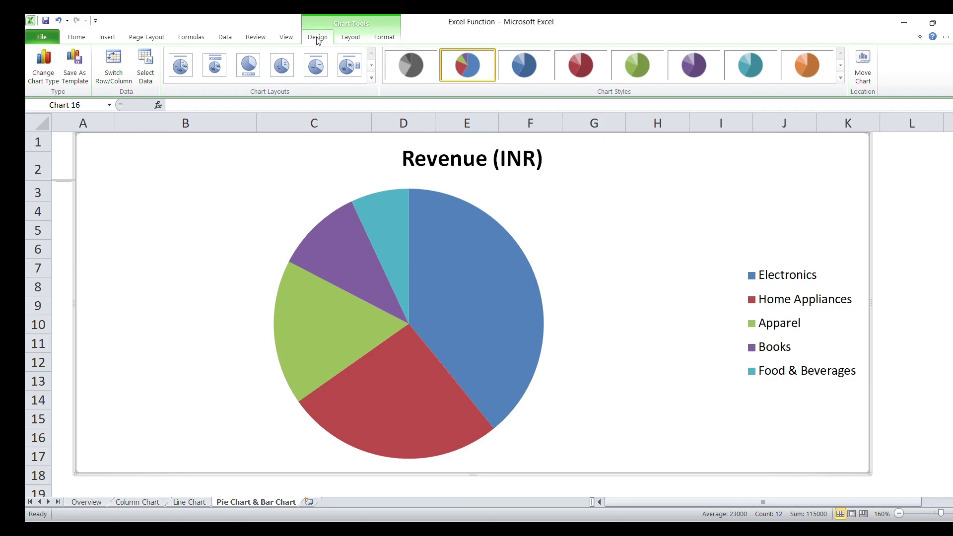
Try pie chart layouts with percentages beside a legend, a bottom legend without title, category names with percentages, and a top legend.
click(349, 39)
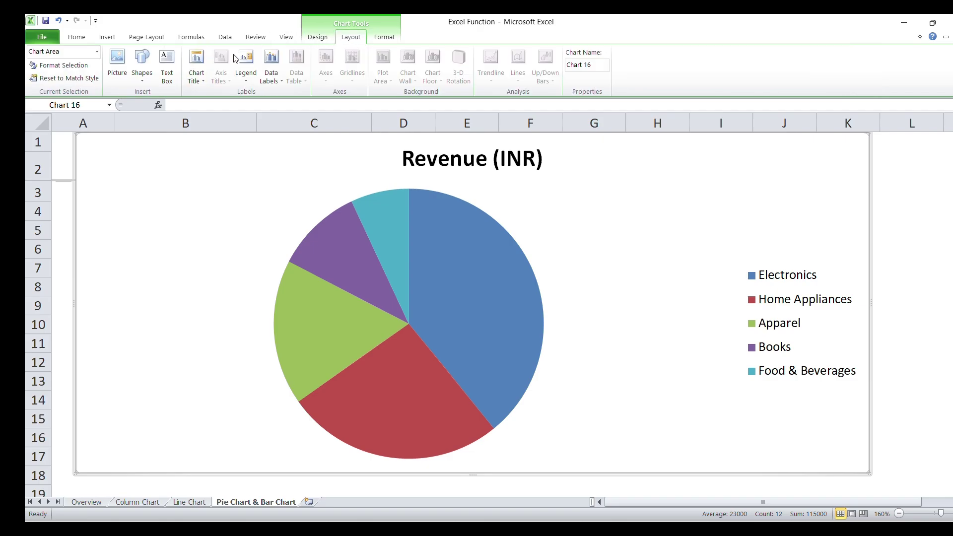
click(317, 39)
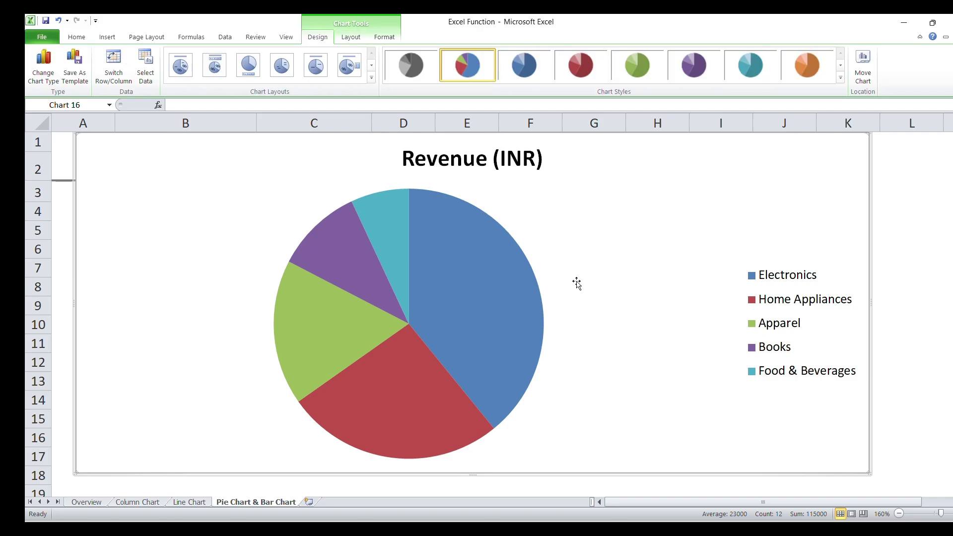
mouse_move(493, 294)
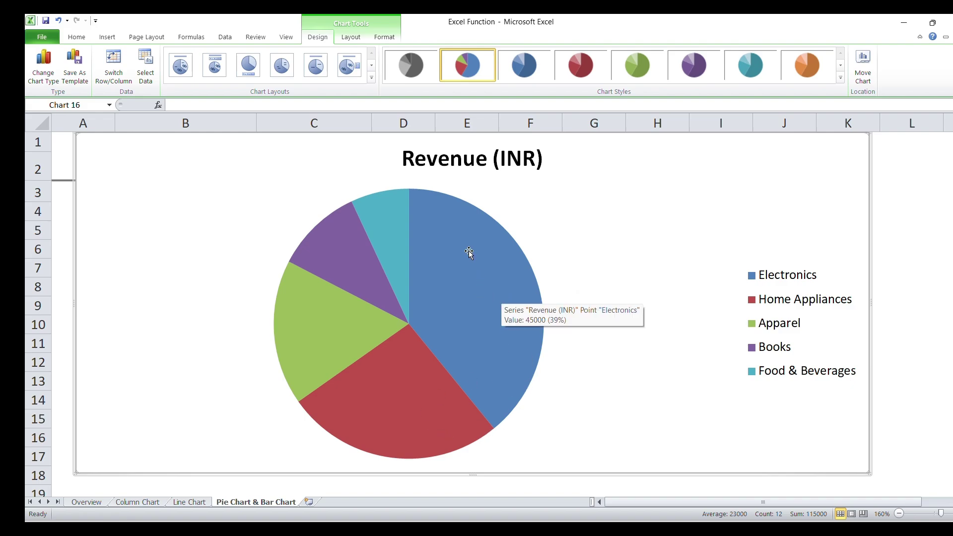
click(344, 69)
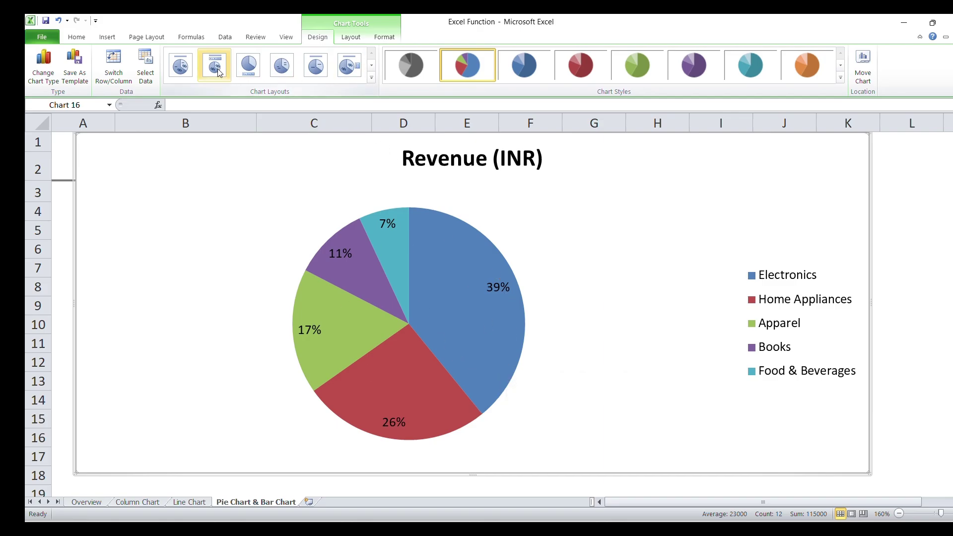
click(254, 74)
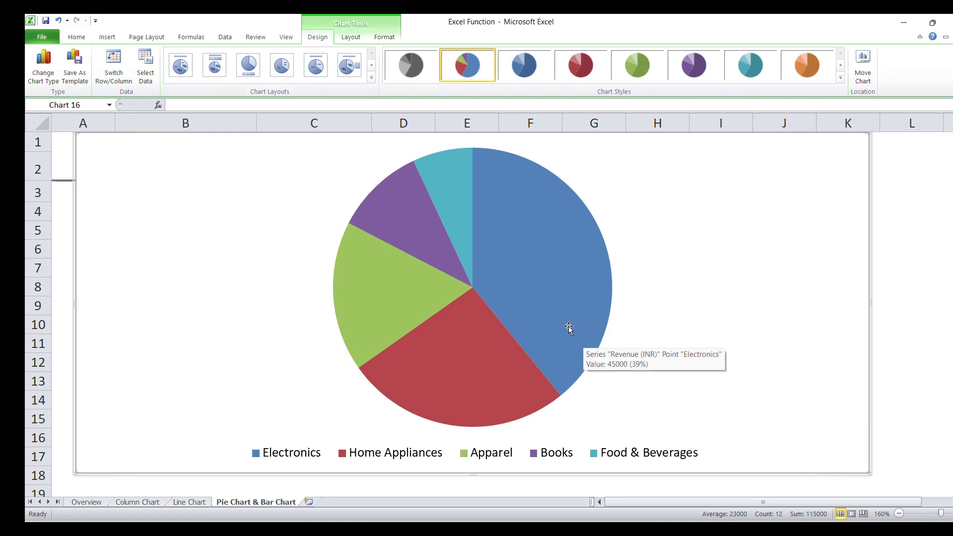
click(185, 68)
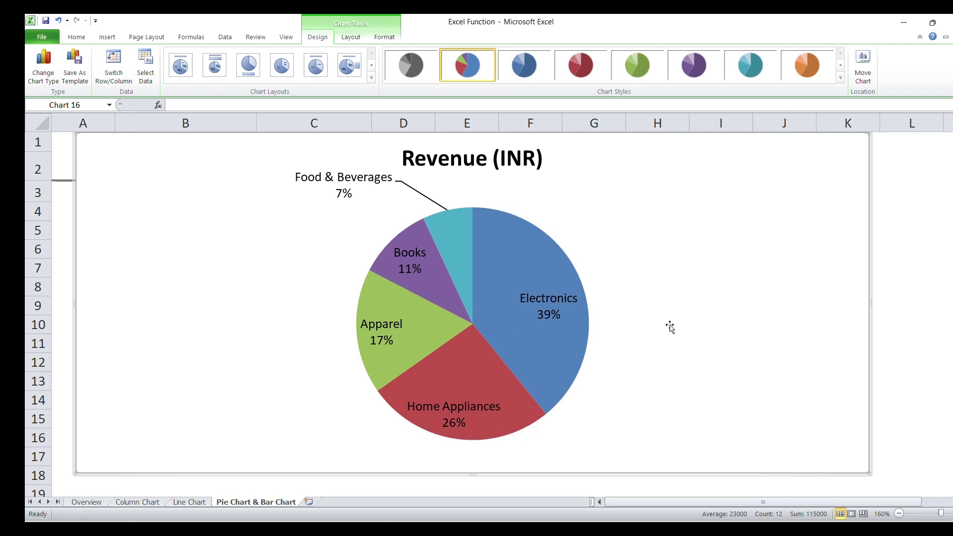
click(216, 66)
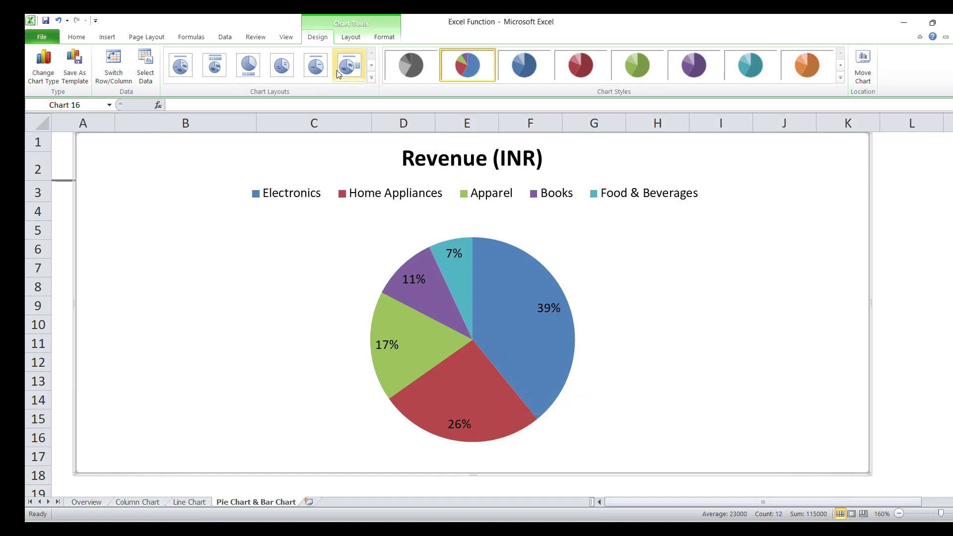
Apply the pie chart layout with title, percentage labels and right-hand legend, and shift the chart slightly downward.
click(350, 68)
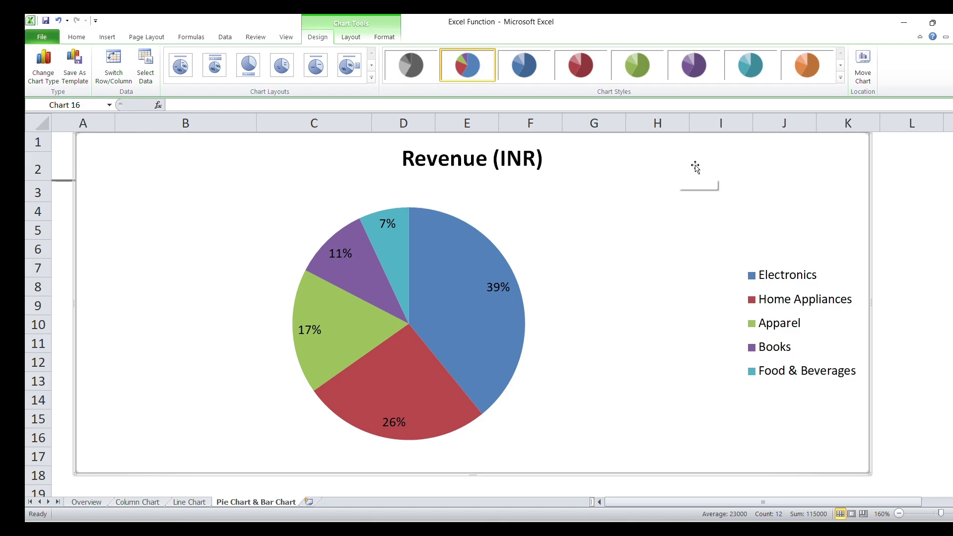
mouse_move(694, 164)
mouse_down()
mouse_move(697, 185)
mouse_move(698, 175)
mouse_up()
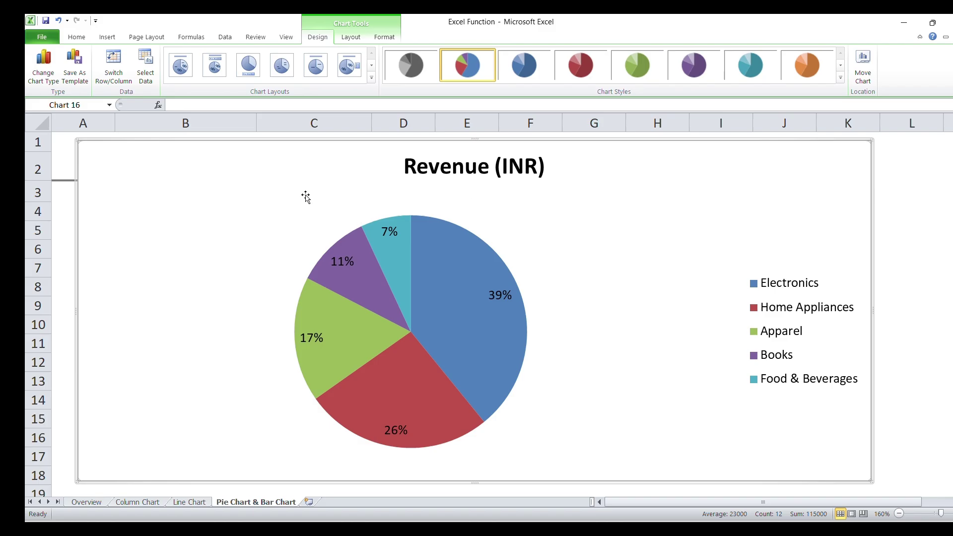
Look through the Revenue (INR) pie chart's chart area formatting options, from border color and border styles to shadow, glow and 3-D format.
right_click(258, 173)
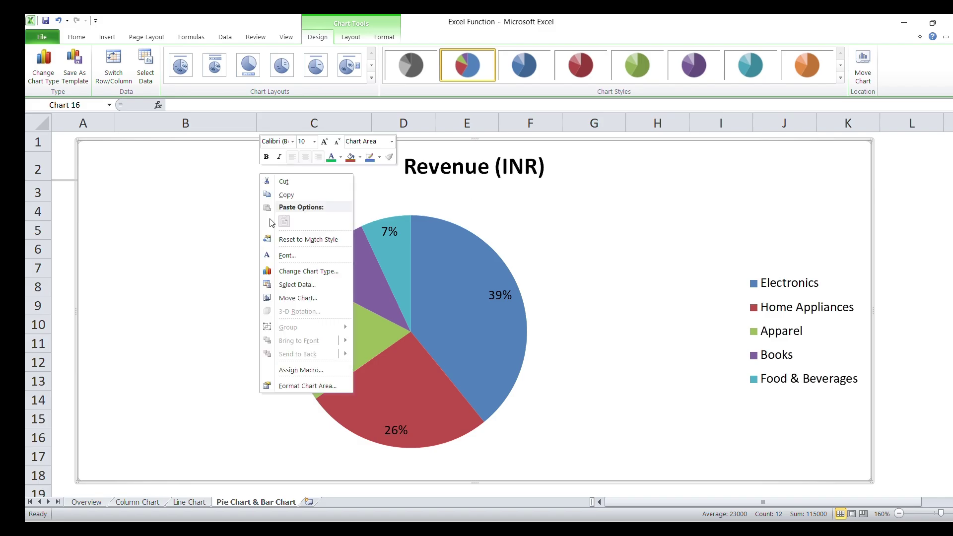
click(306, 386)
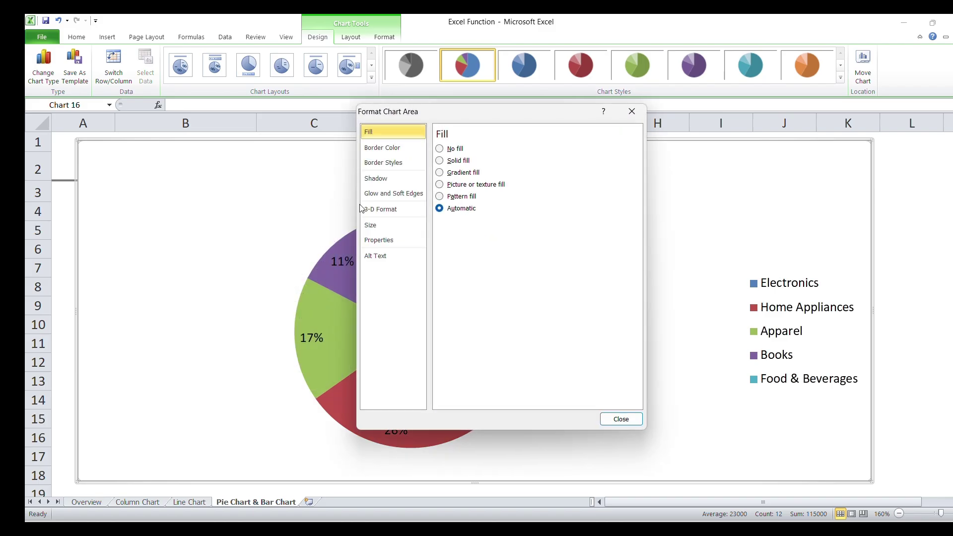
click(392, 147)
click(380, 164)
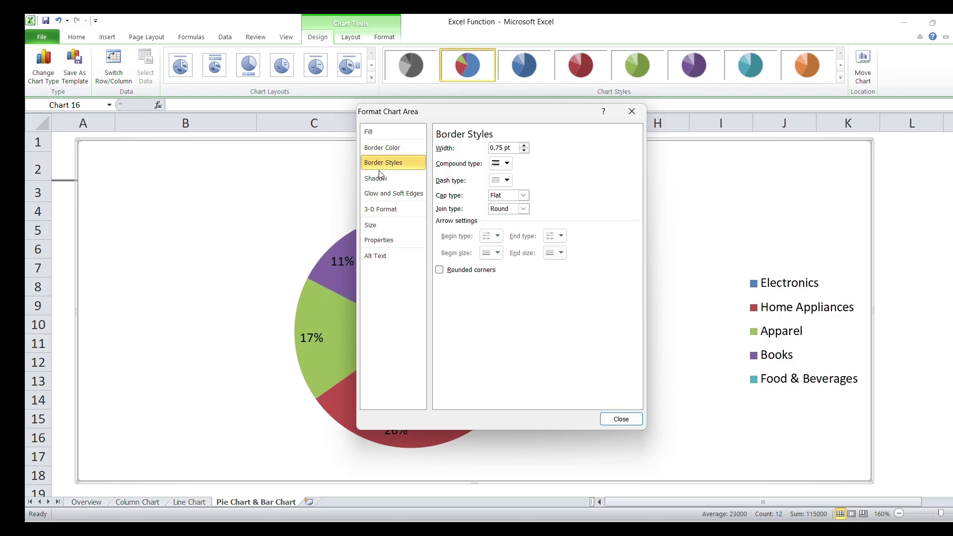
click(380, 180)
click(382, 195)
click(381, 209)
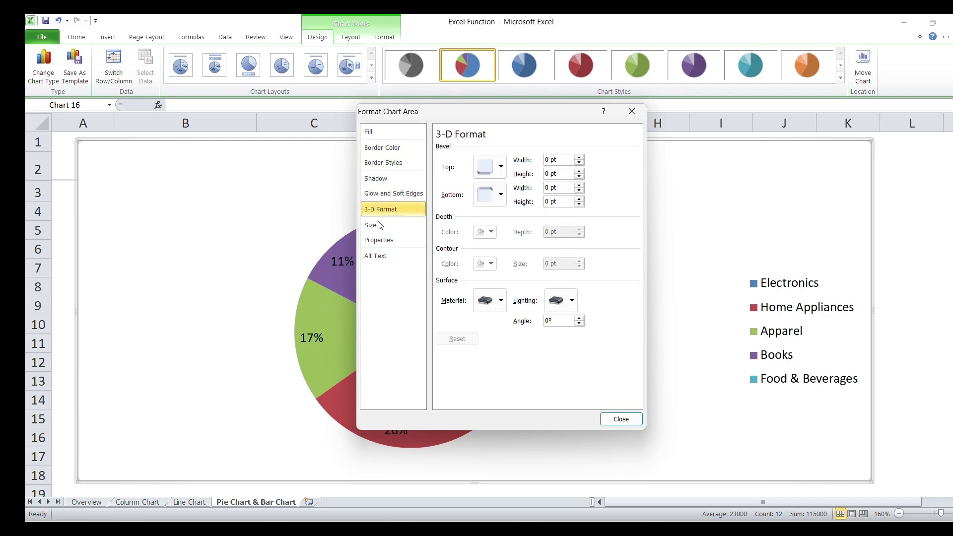
click(634, 425)
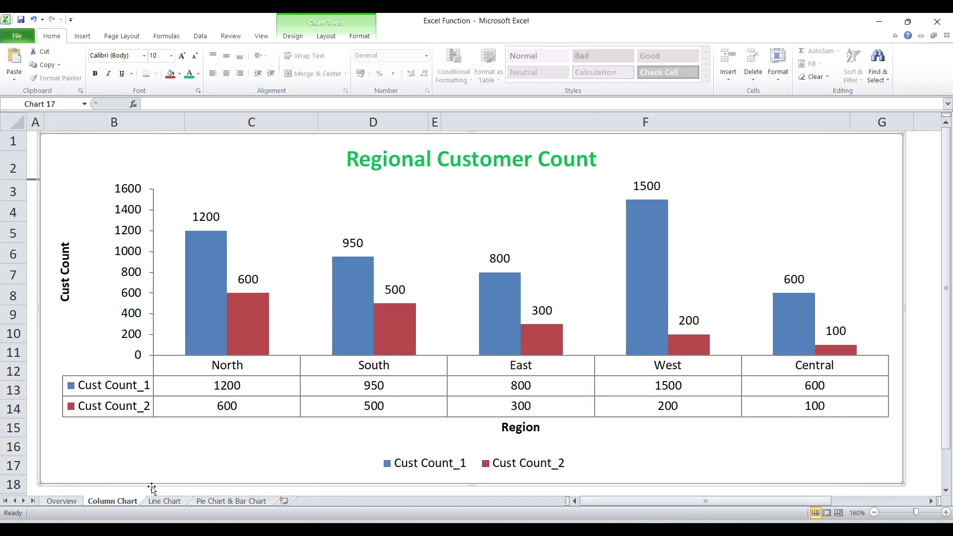
Review the Line Chart, Pie Chart & Bar Chart and Column Chart sheets, and read the chart feature list on the Overview sheet.
click(158, 502)
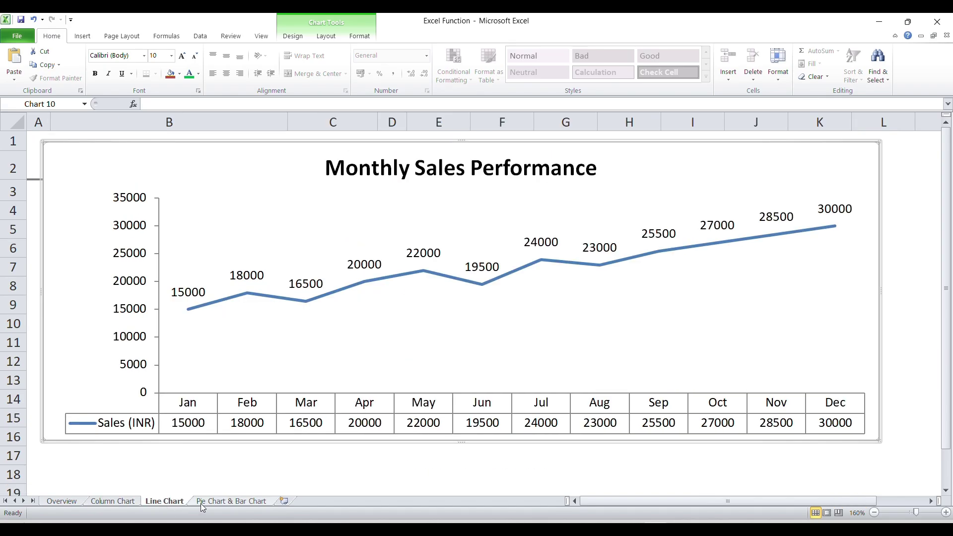
click(233, 502)
click(112, 502)
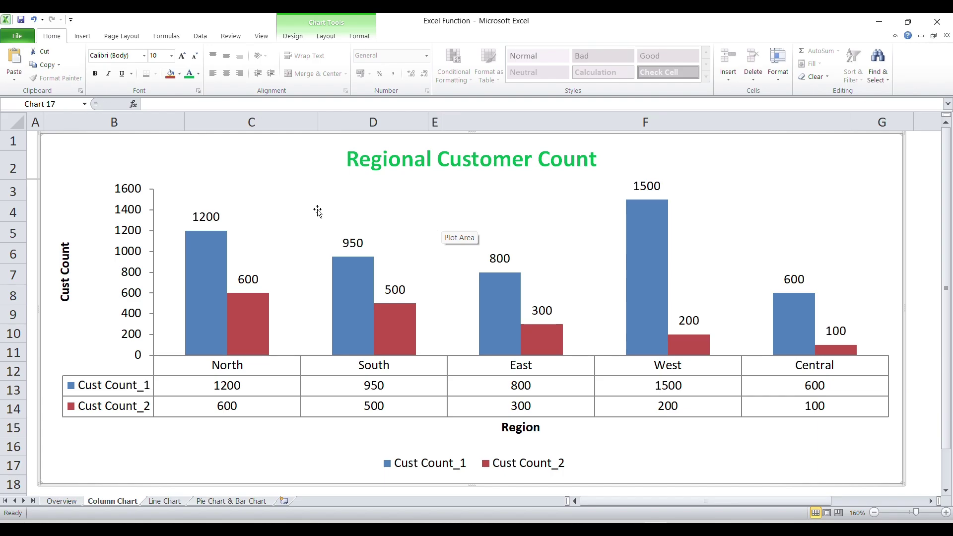
click(69, 501)
scroll(277, 436, down, 20)
scroll(277, 437, up, 20)
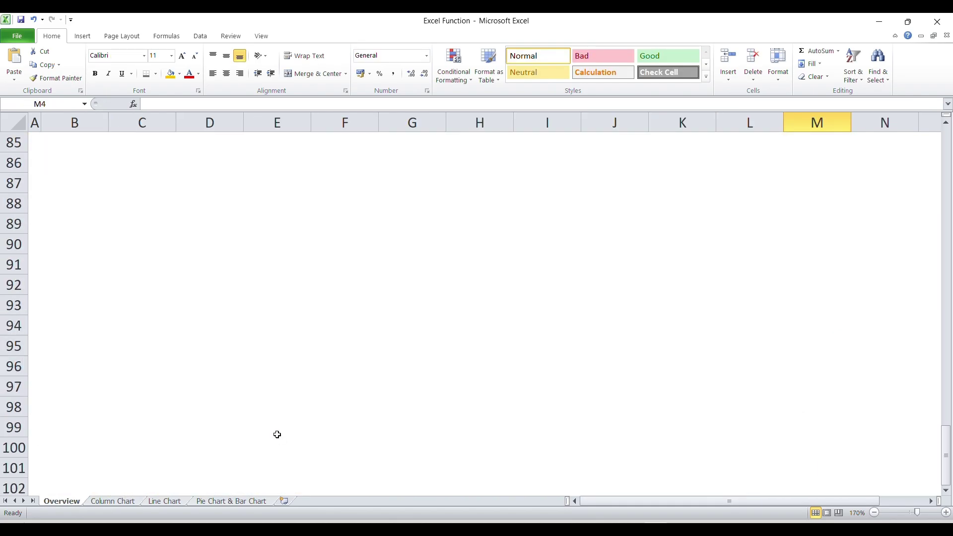
scroll(278, 437, down, 4)
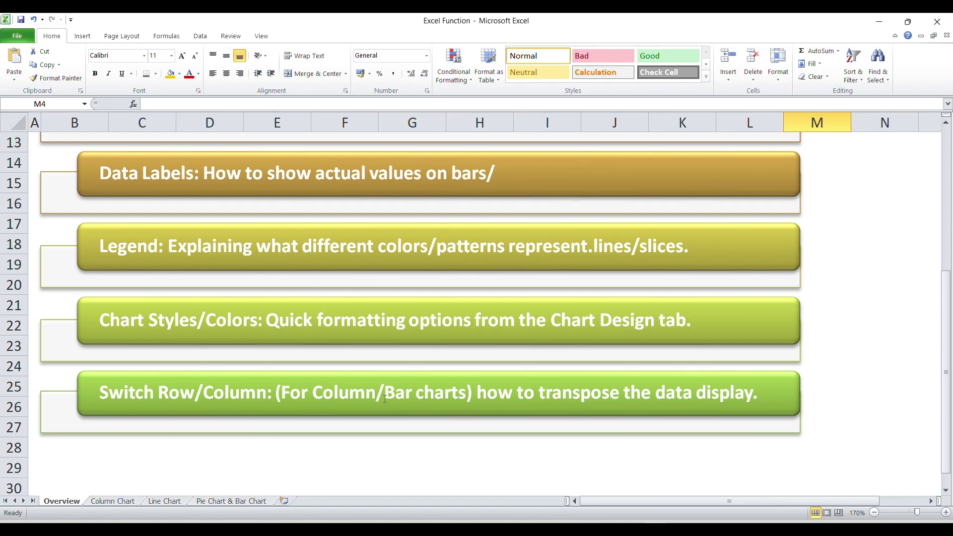
Toggle Switch Row/Column on the Regional Customer Count column chart, ending with the regions as series and Cust Count_1 and Cust Count_2 as categories.
click(110, 501)
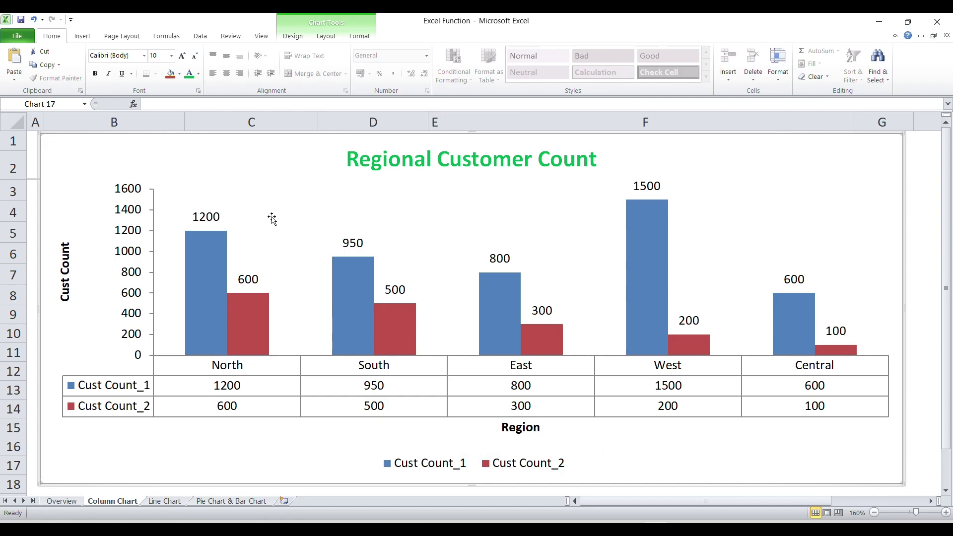
click(293, 38)
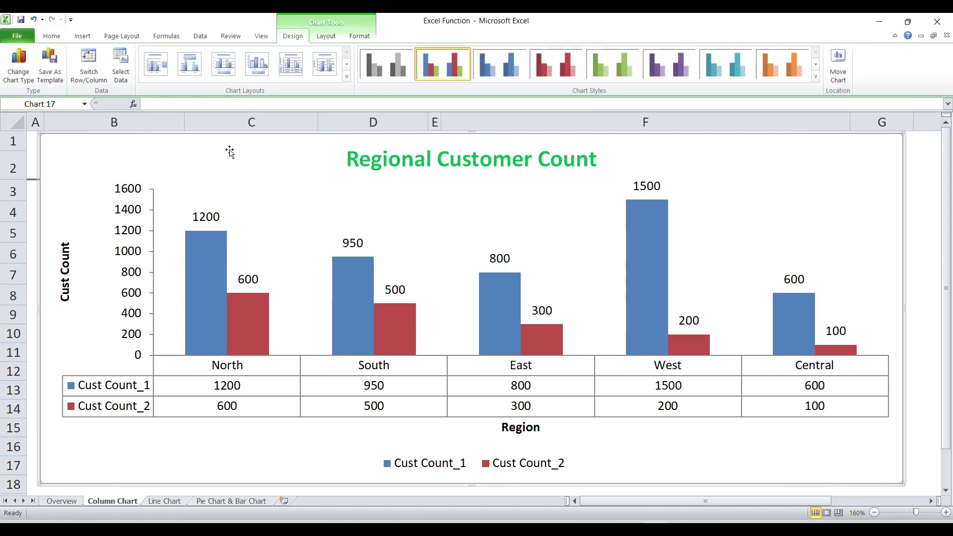
click(88, 64)
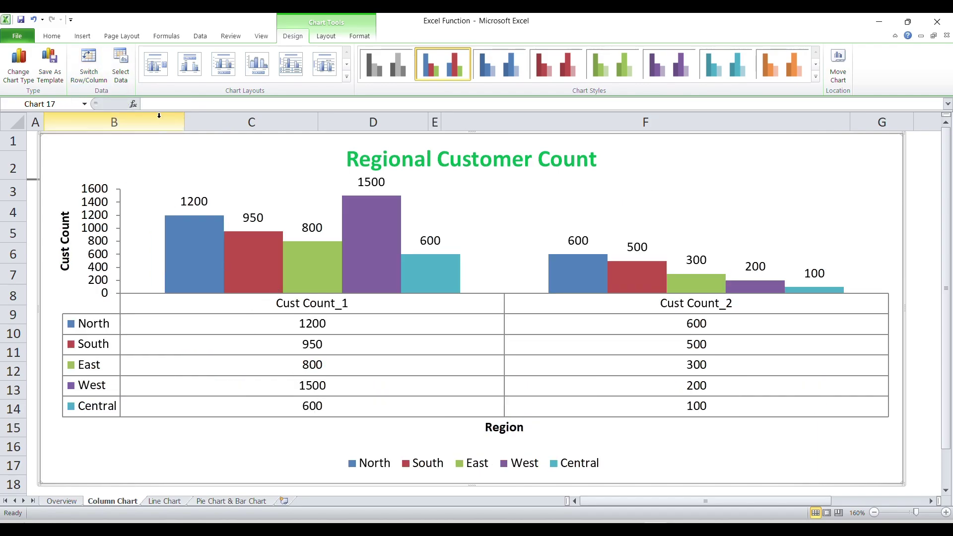
click(88, 61)
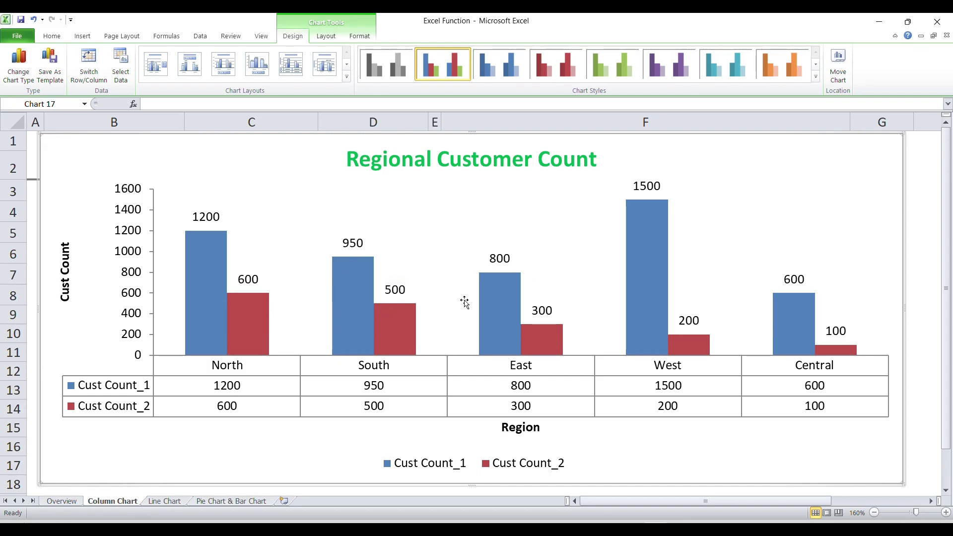
click(81, 55)
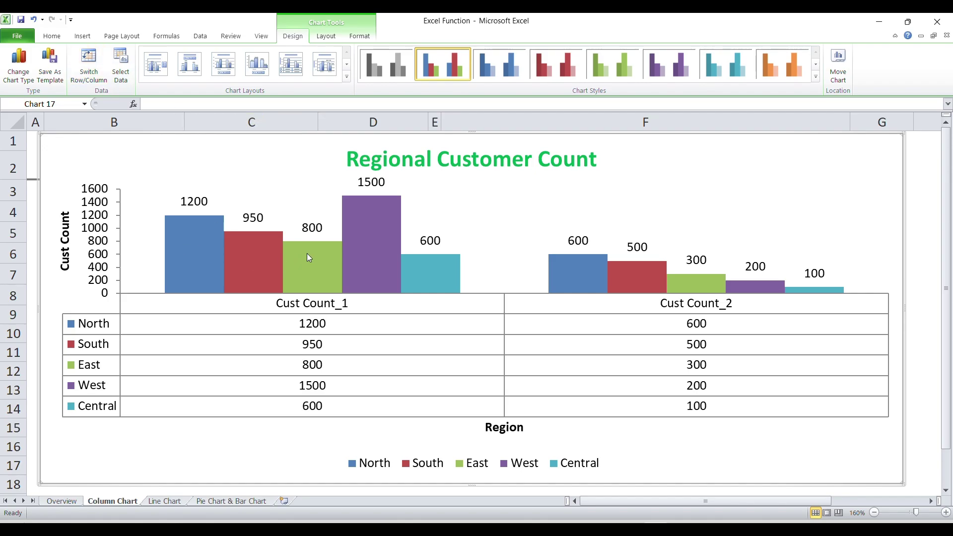